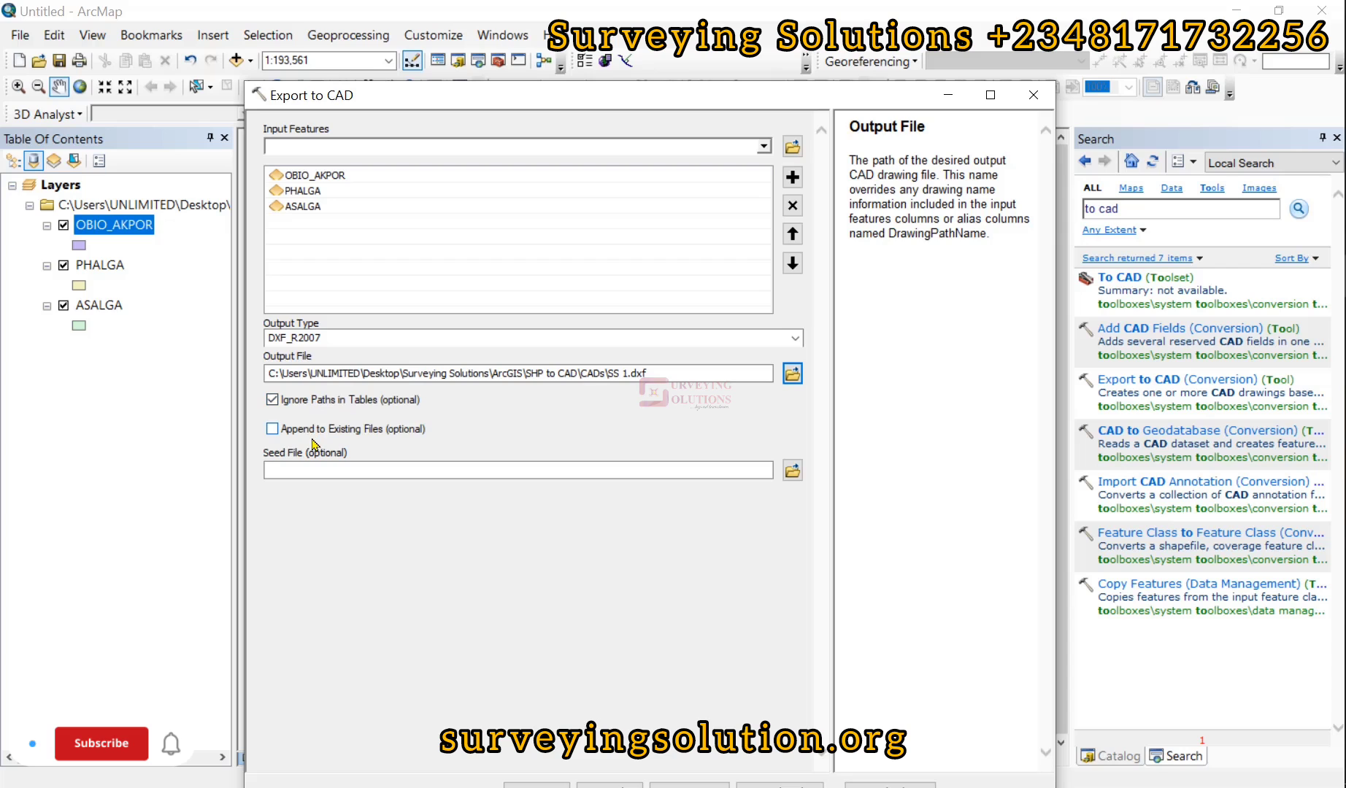
Step: Run Export to CAD on OBIO_AKPOR, PHALGA and ASALGA, saving DXF_R2007 output to CADs\SS 1.dxf
left_click_drag(486, 99, 471, 43)
left_click(523, 735)
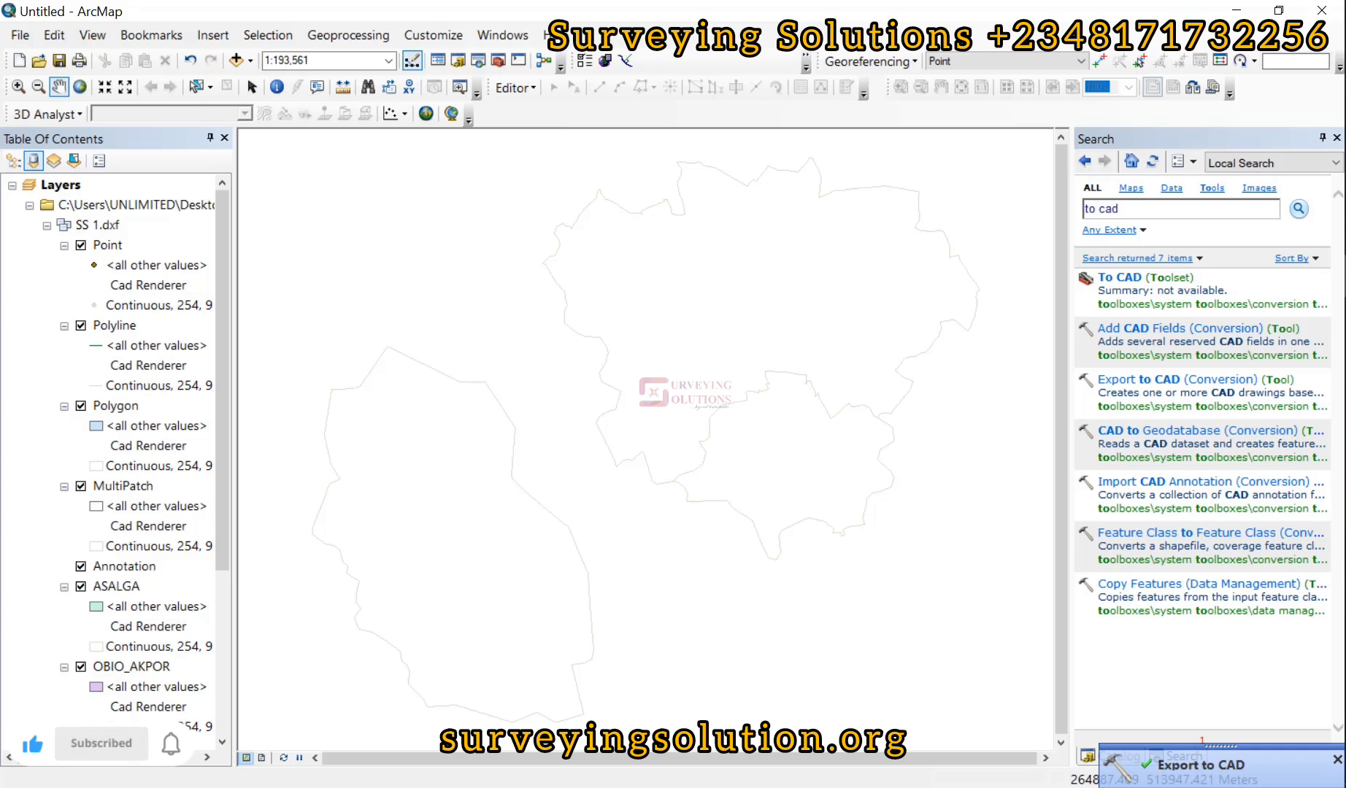
Step: Collapse the newly added SS 1.dxf layer group in the Table of Contents
left_click(30, 206)
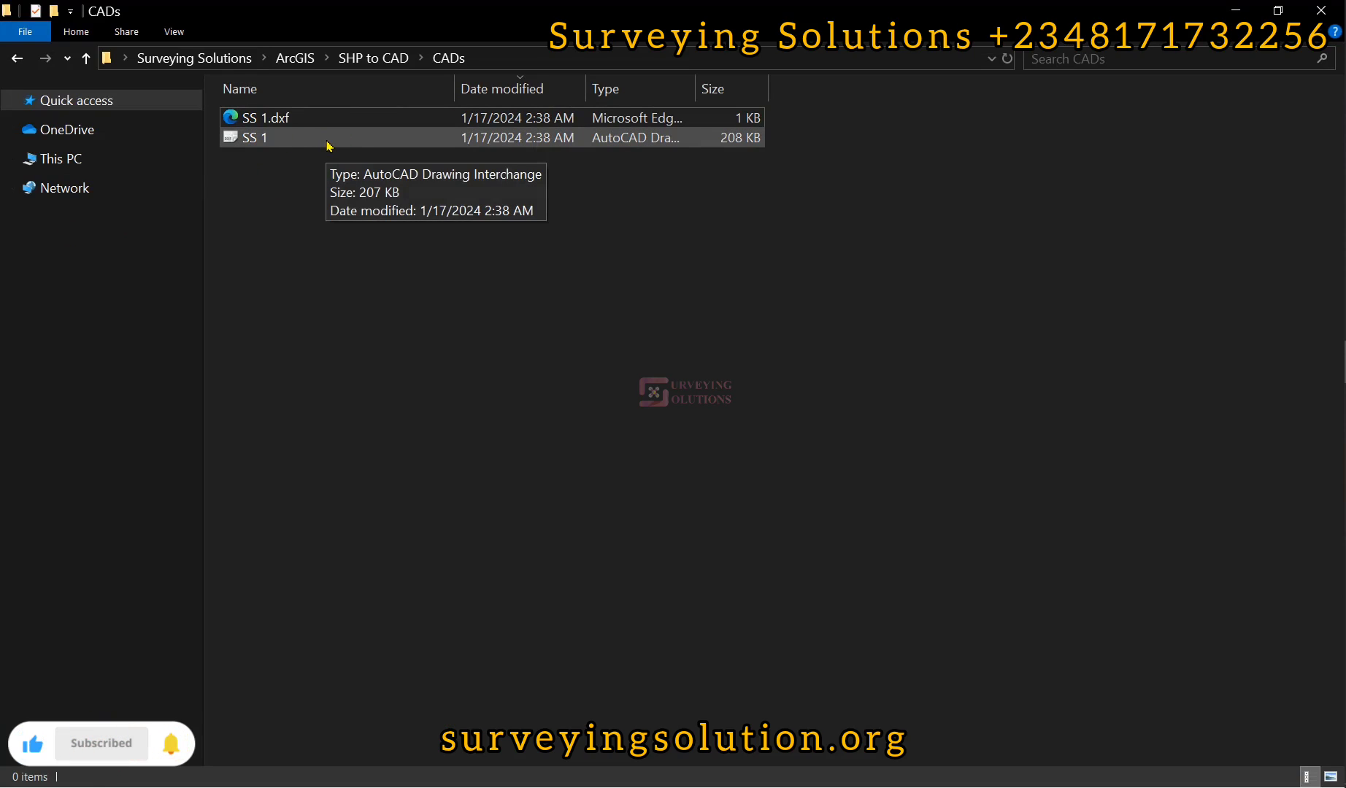
Step: Open SS 1.dxf in AutoCAD 2007 and pan across the three boundary outlines
double_click(328, 143)
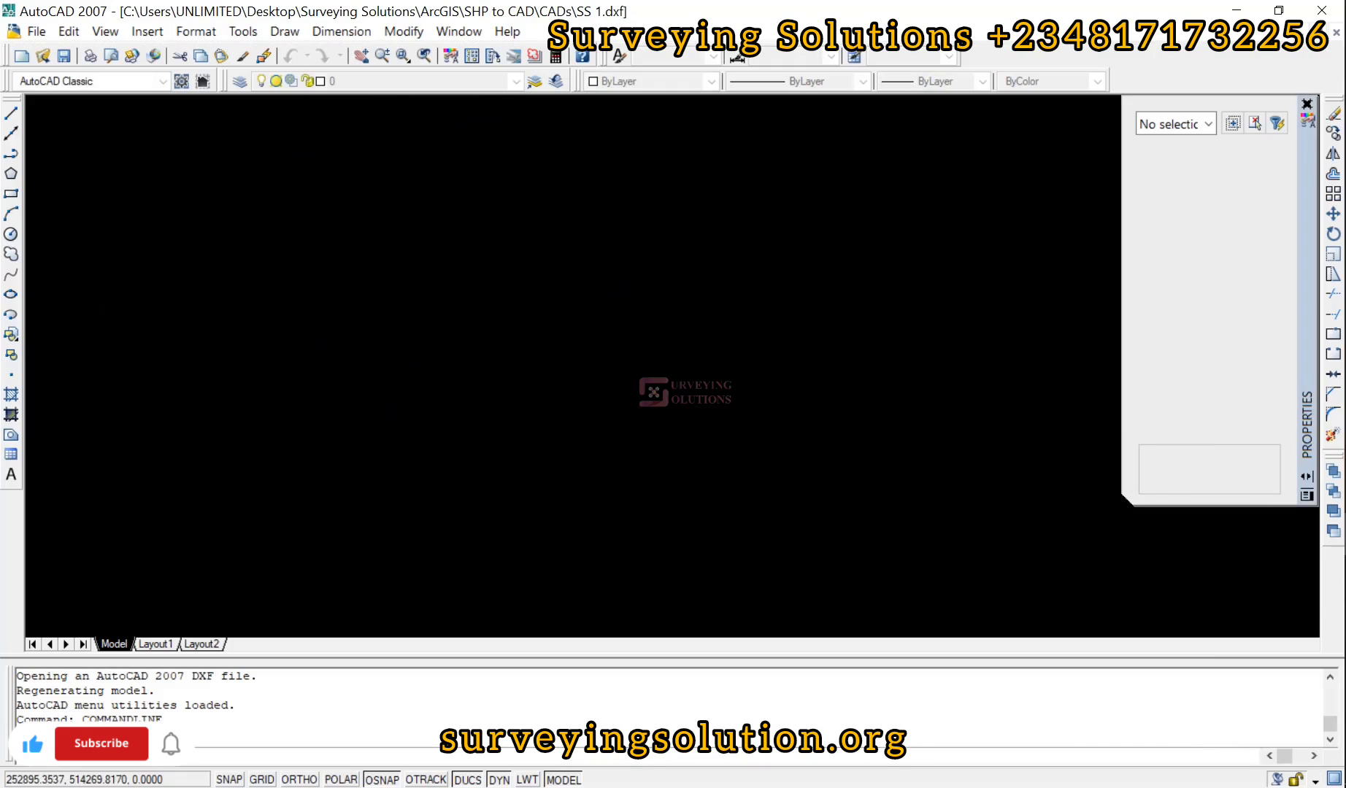
left_click_drag(521, 278, 851, 277)
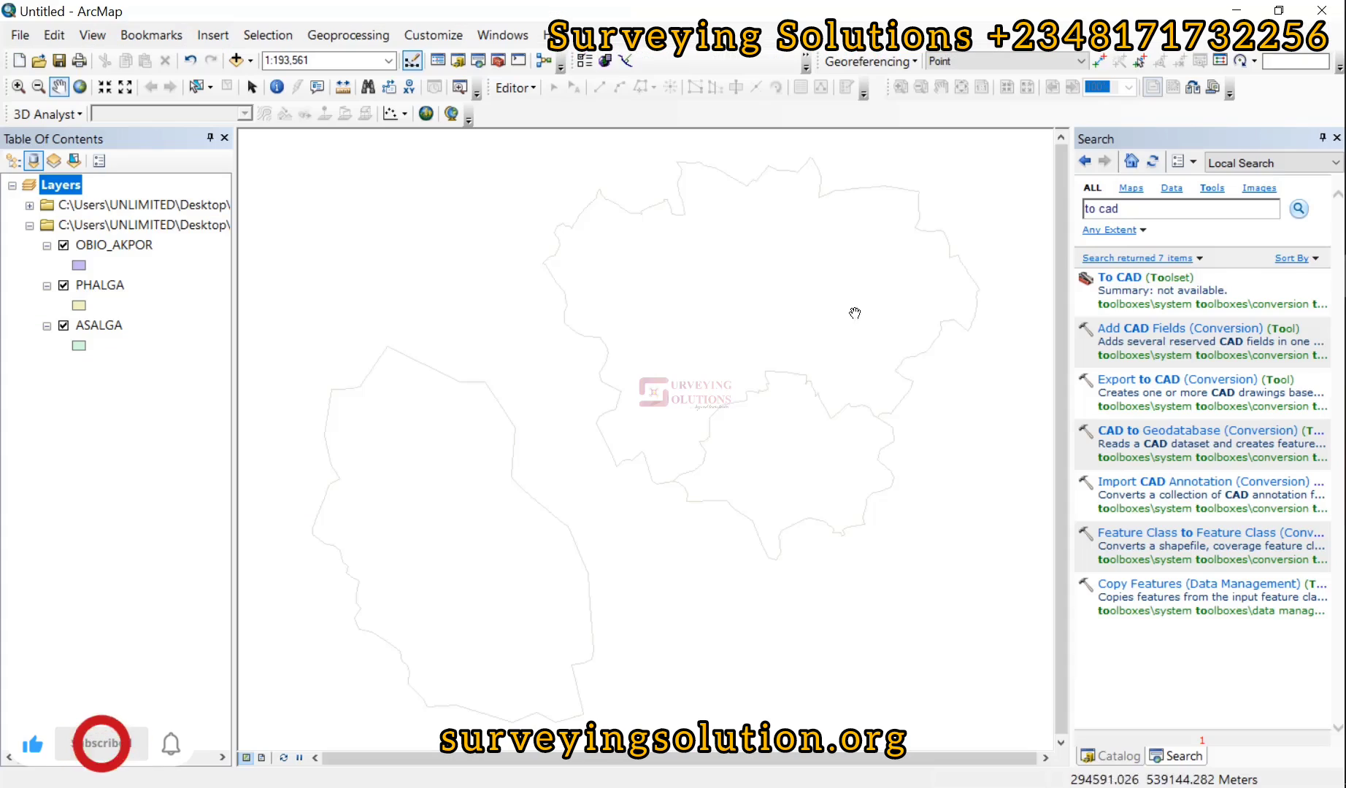
Step: Check the Table of Contents groups, then remove the SS 1.dxf CAD group from the map
left_click(28, 226)
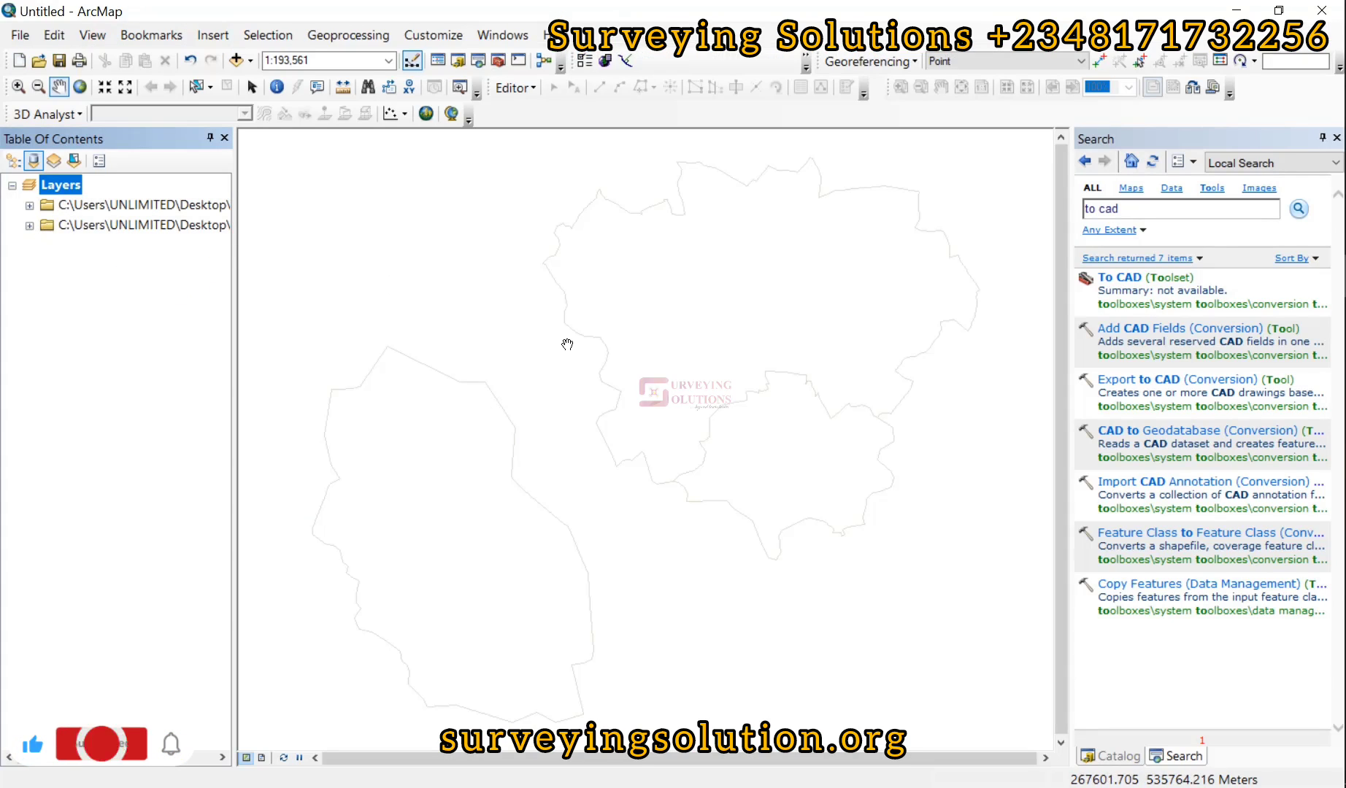
left_click(30, 206)
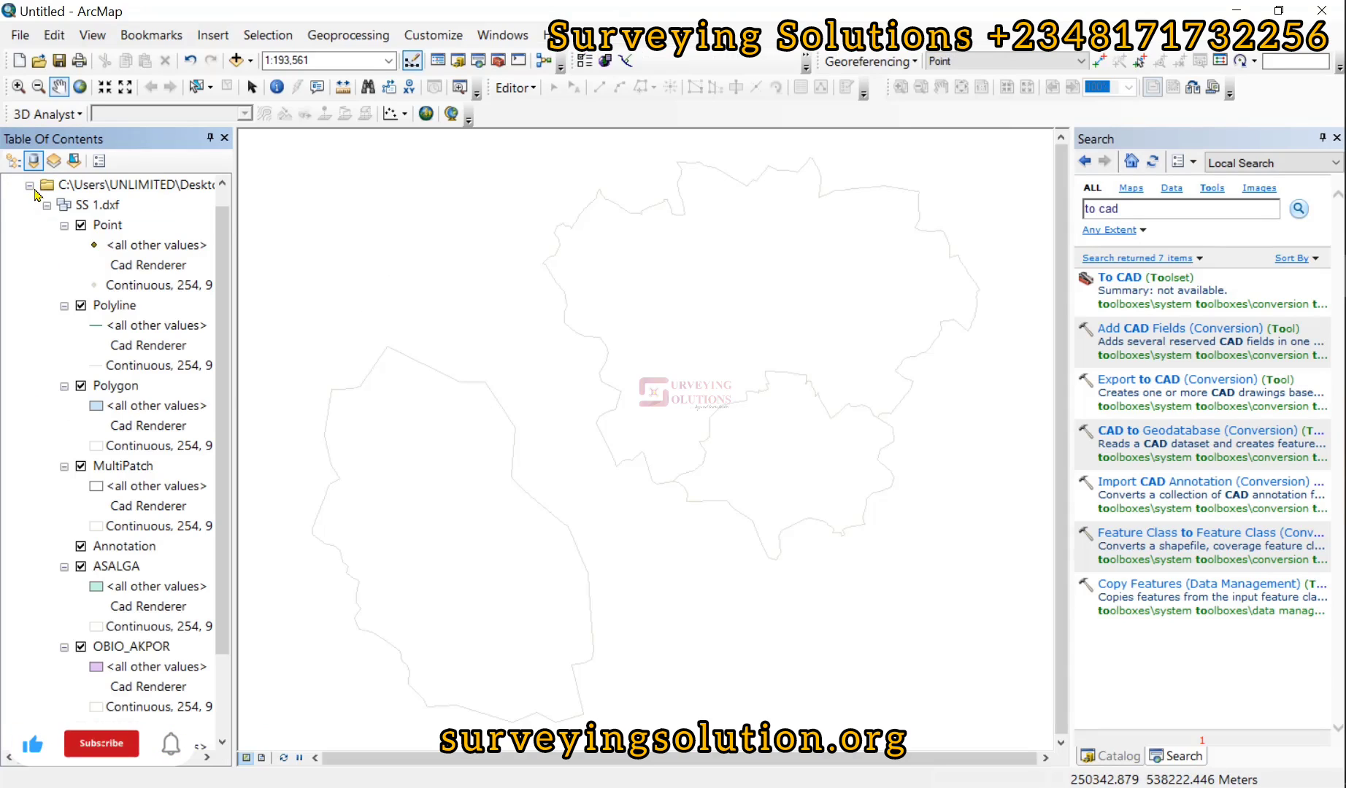
left_click(35, 190)
left_click(30, 225)
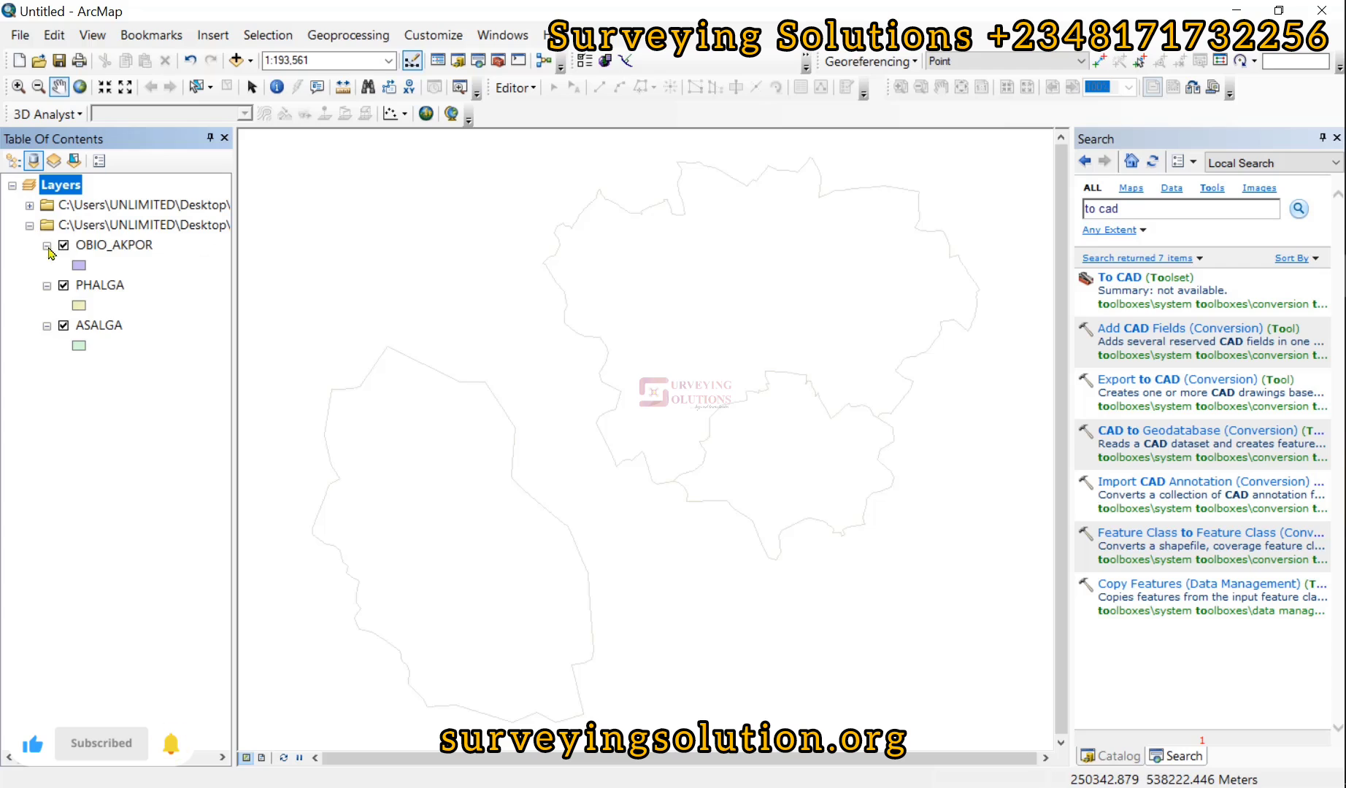
left_click(29, 206)
left_click(30, 186)
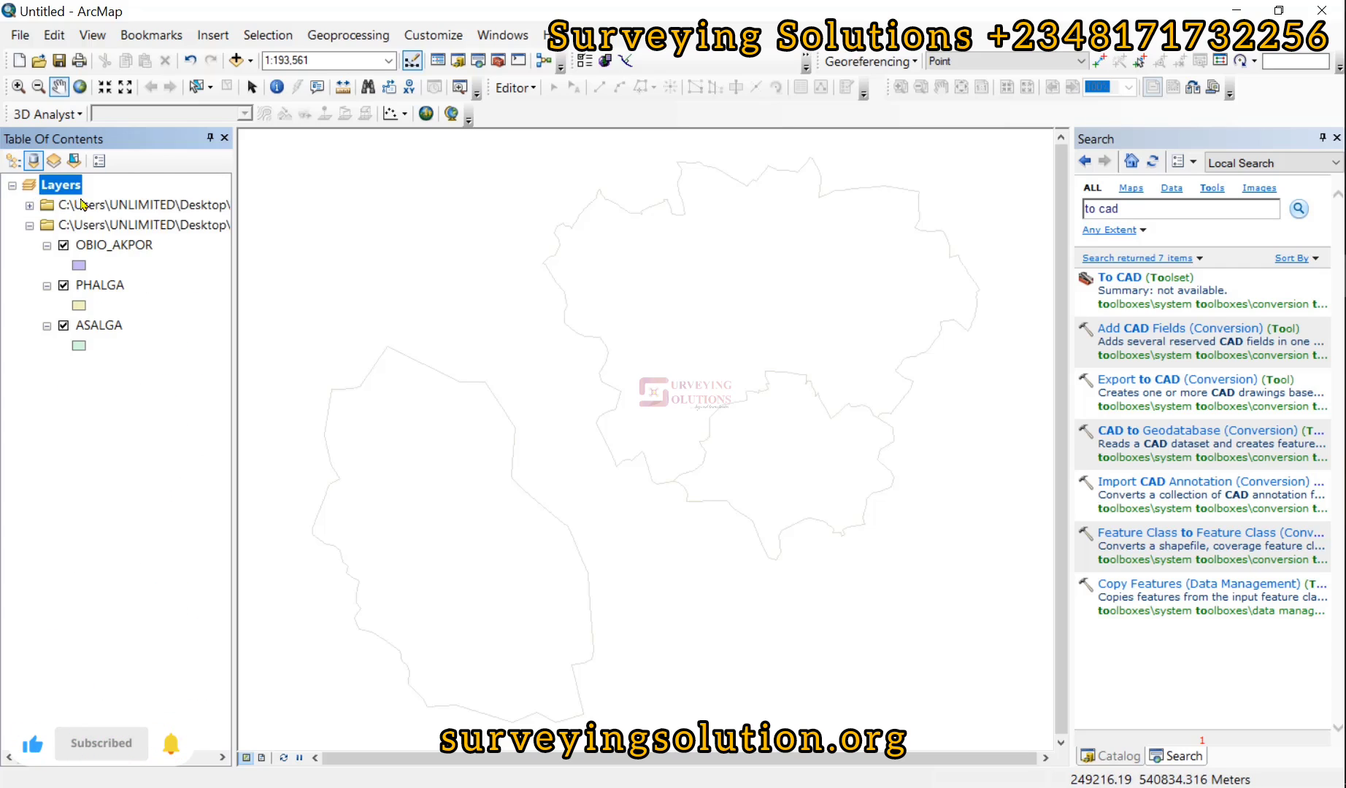
right_click(163, 204)
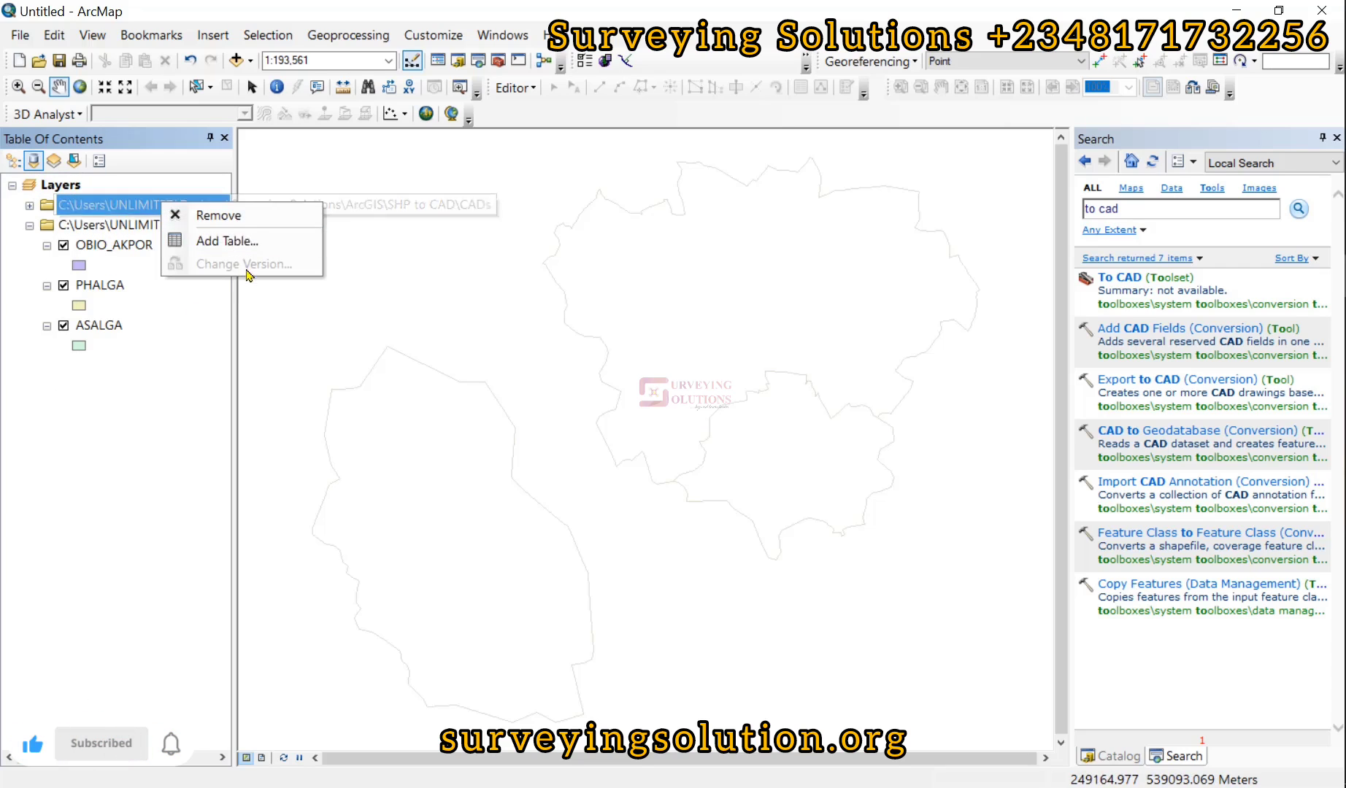
left_click(218, 216)
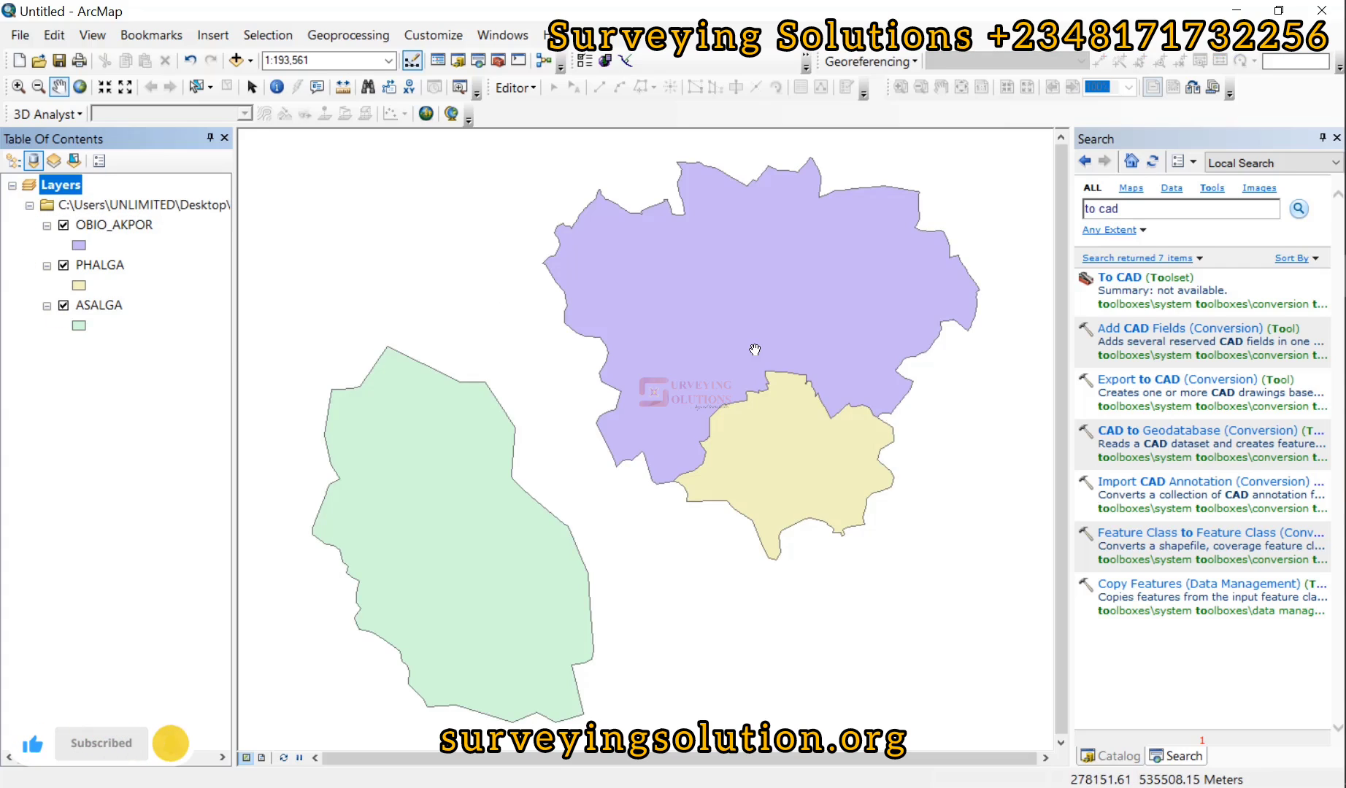
Step: Search for 'to KML' and open the Layer To KML (Conversion) tool
double_click(1102, 210)
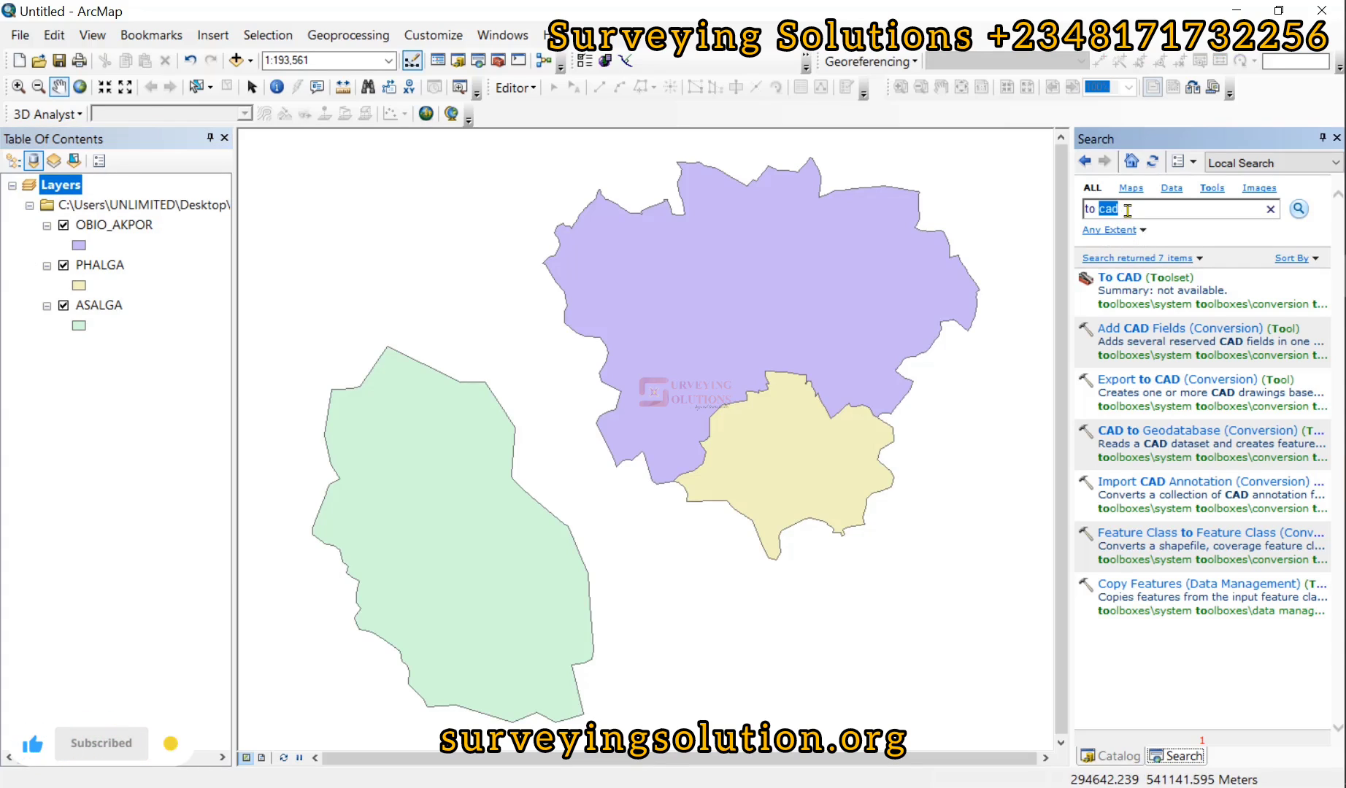
type("KM")
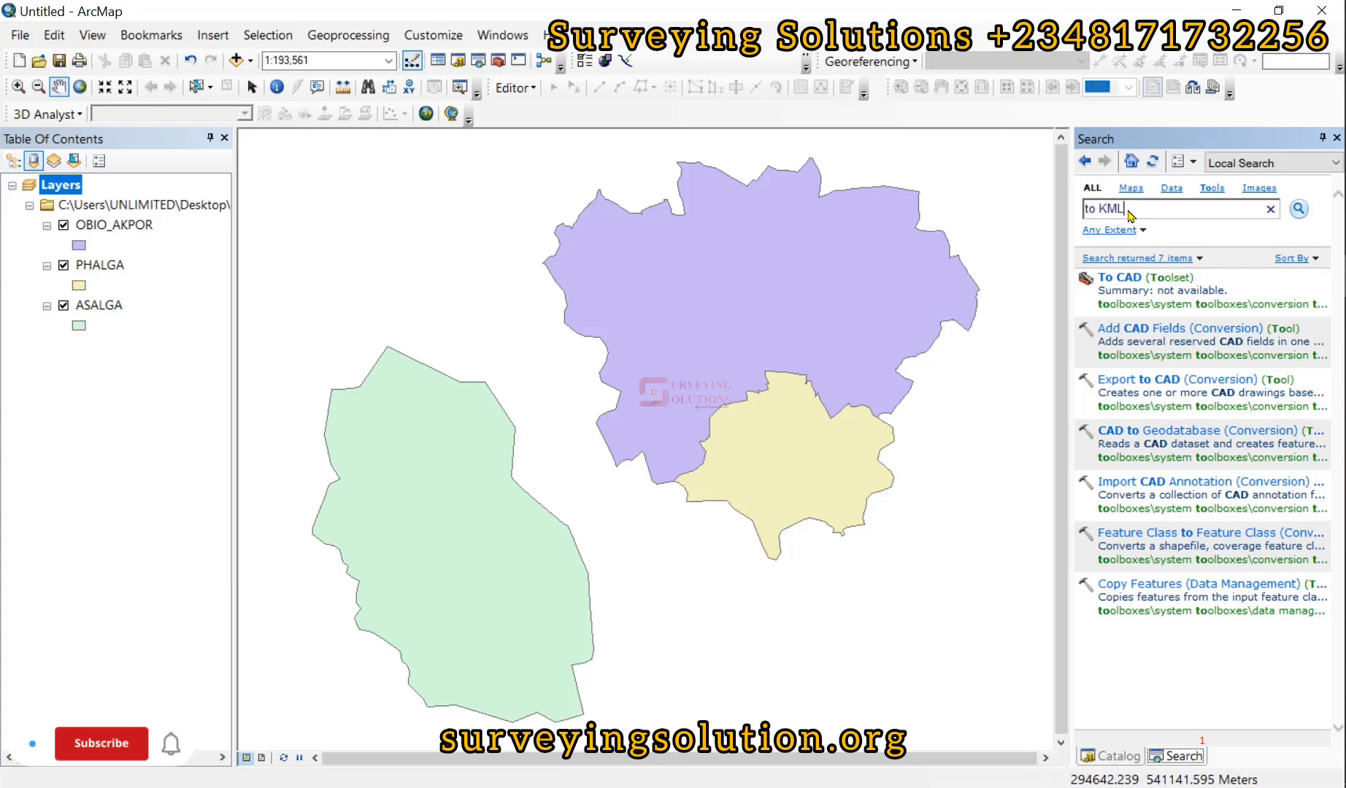
type("L")
key("Return")
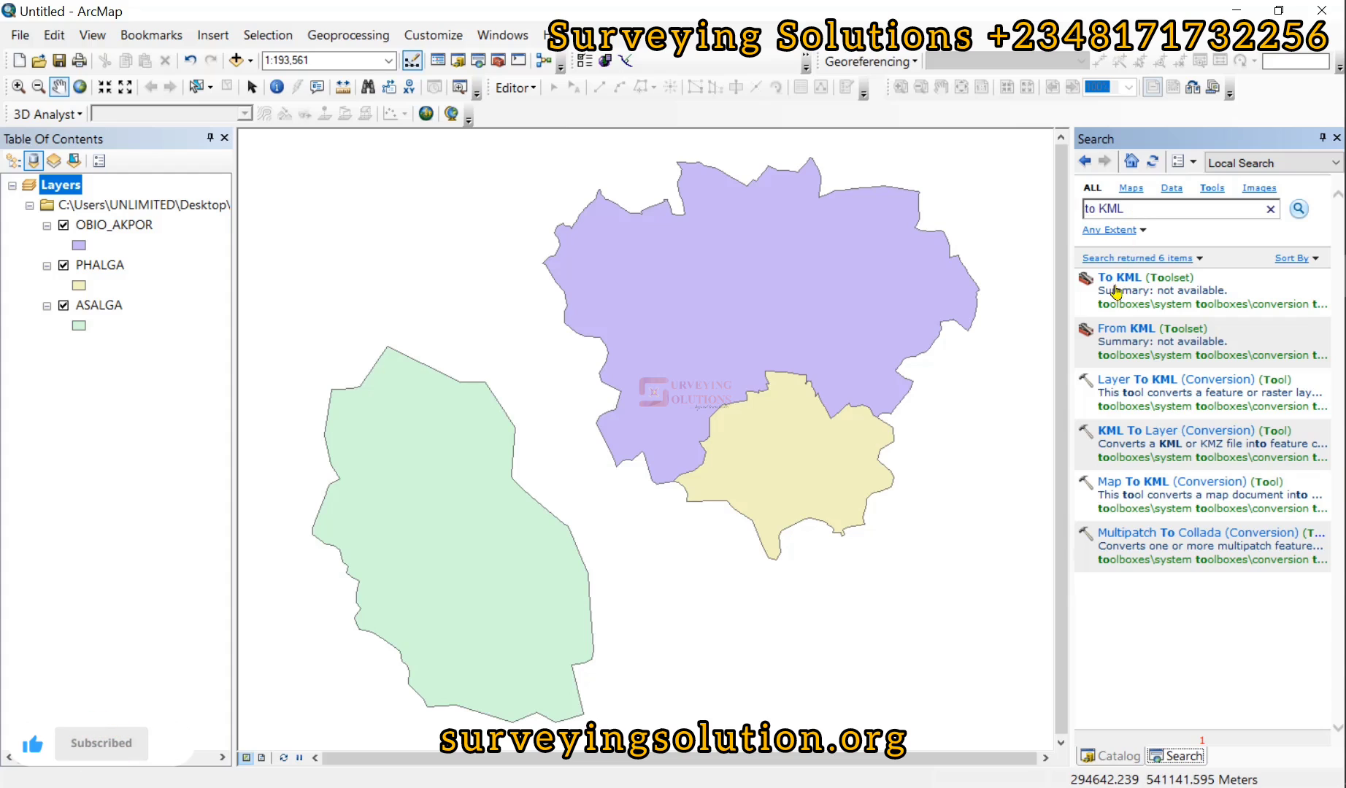
left_click(1142, 381)
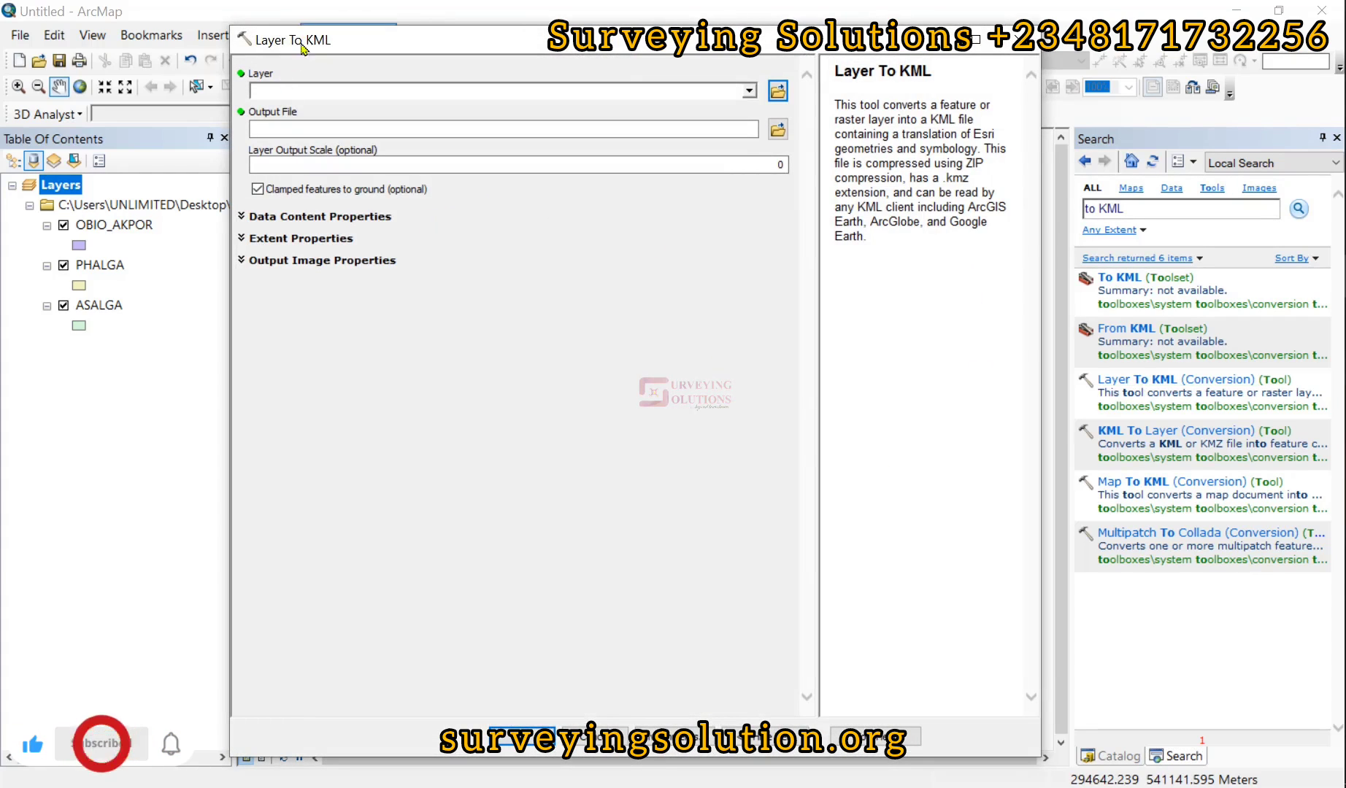
Step: Choose ASALGA as the Layer To KML input layer and browse for the output file location
left_click_drag(615, 51, 625, 80)
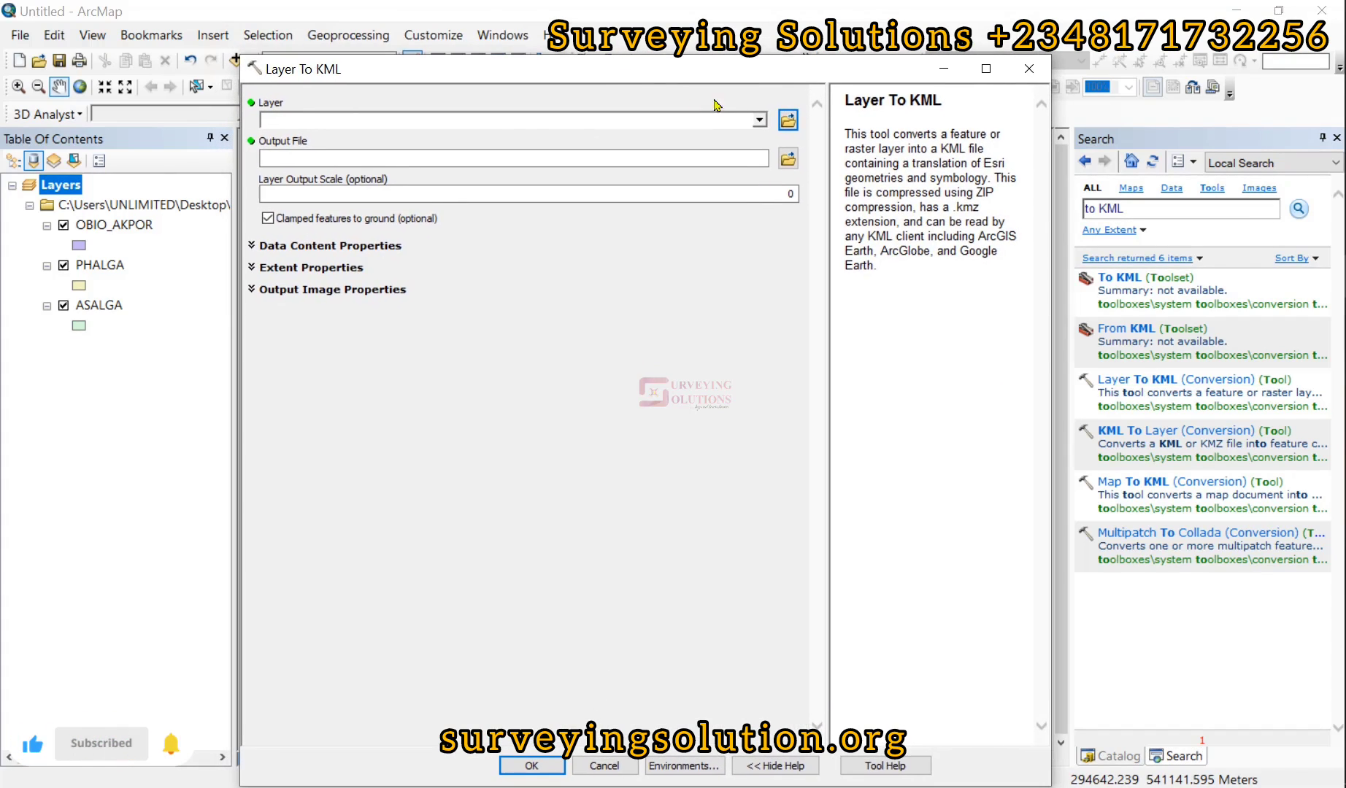
left_click(760, 121)
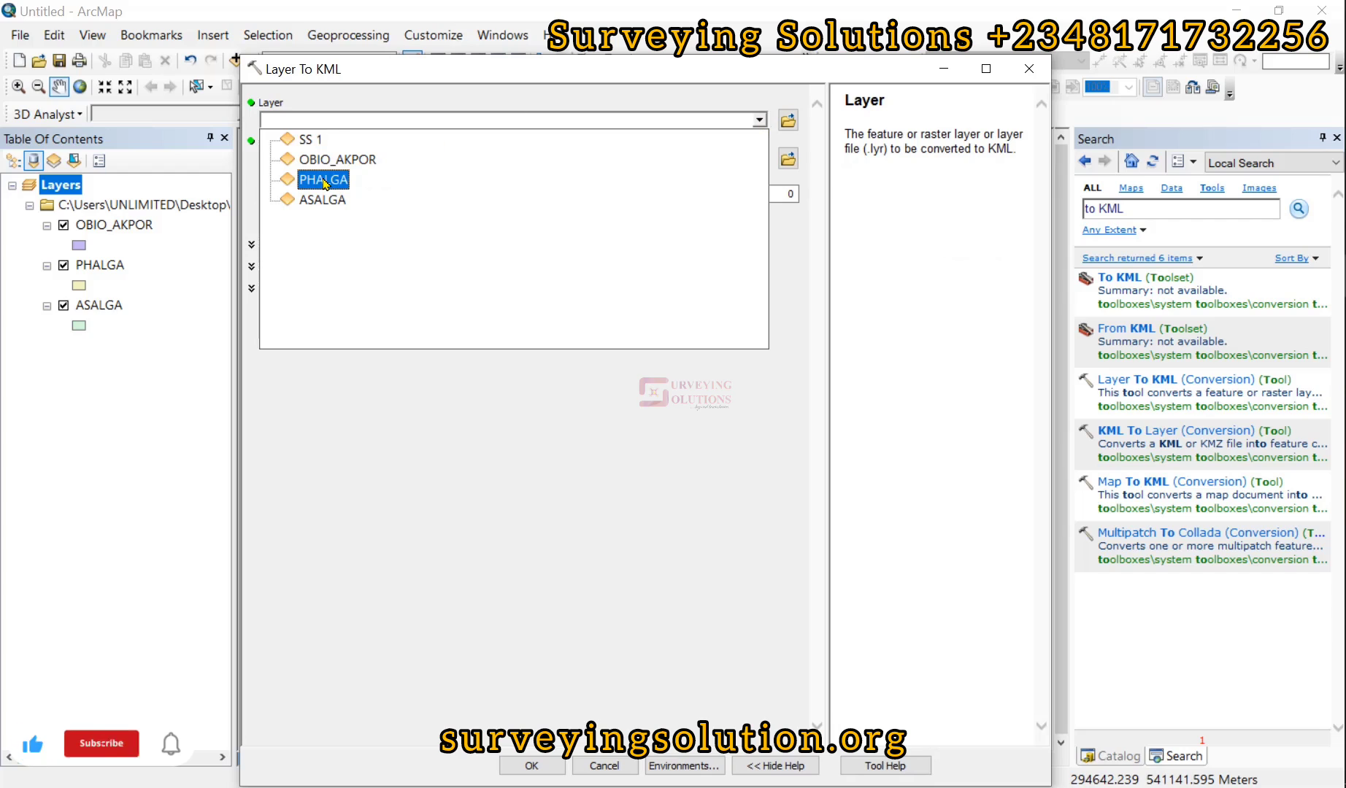
left_click(318, 200)
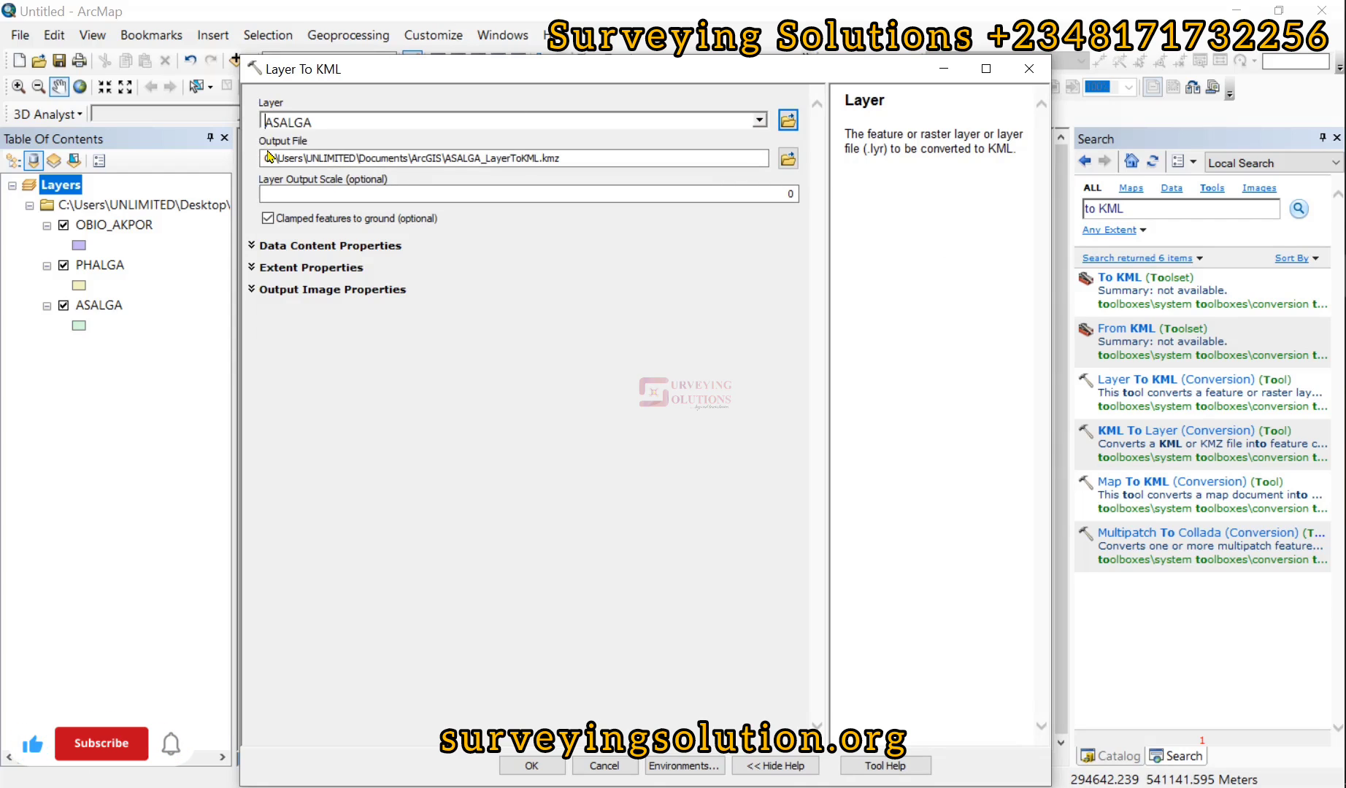
left_click(788, 158)
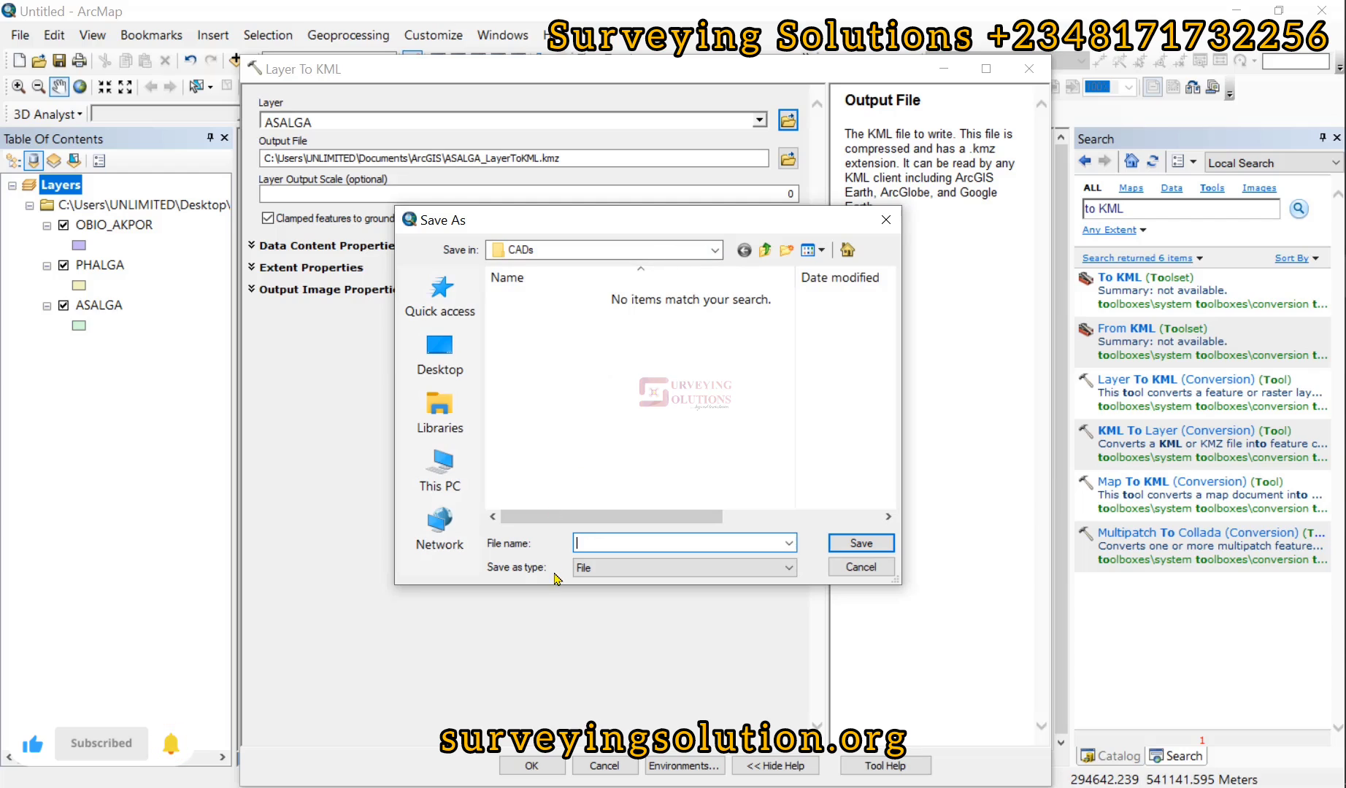
Step: Save the KMZ output as SS 2 in the CADs folder
type("SS ")
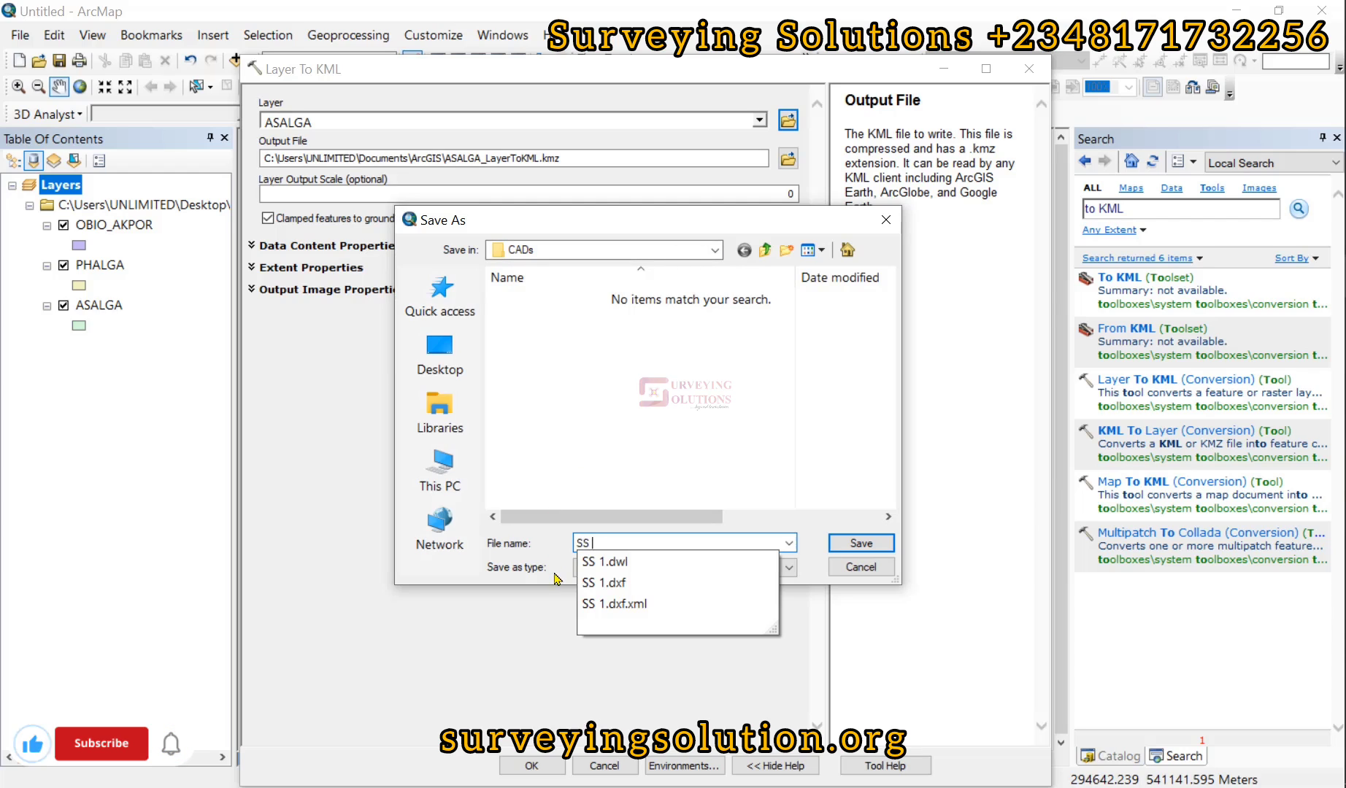
type("2")
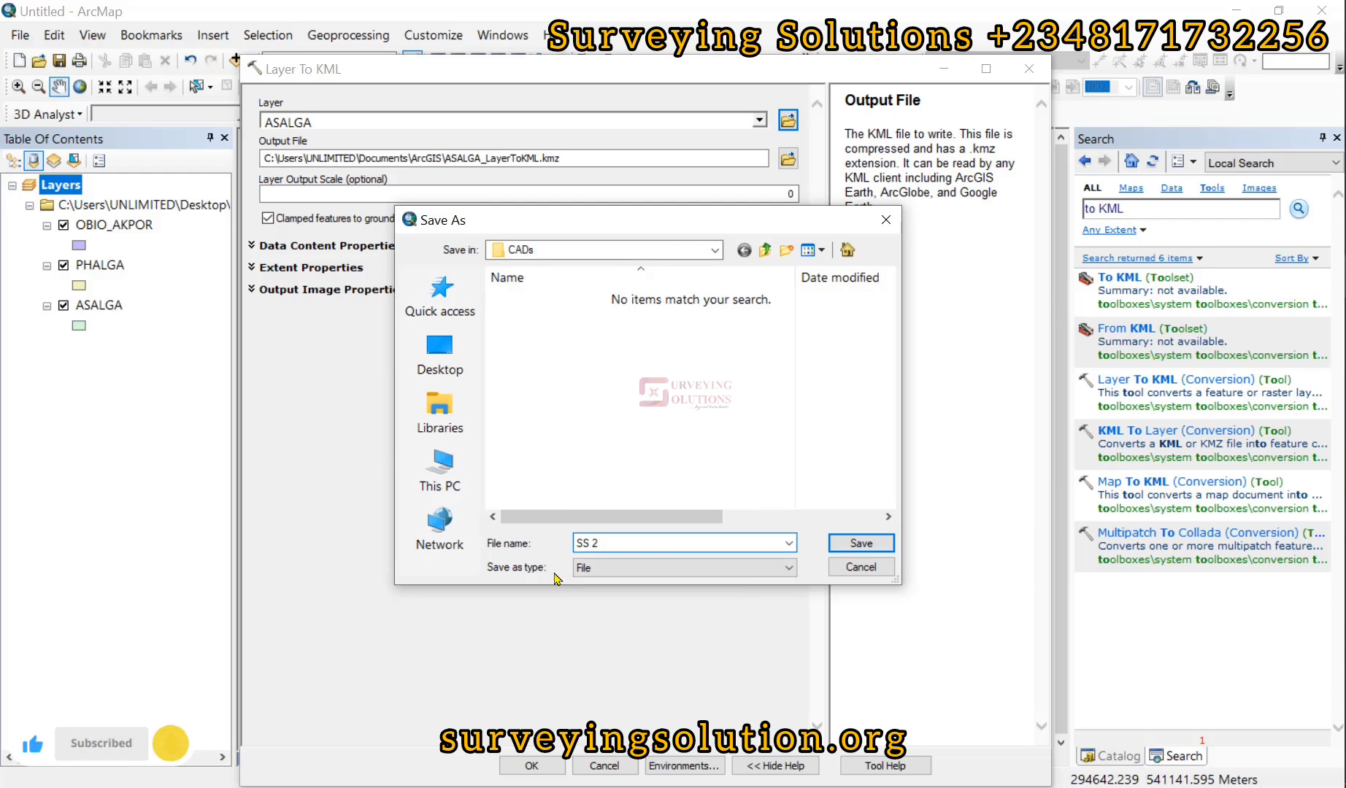
left_click(641, 566)
left_click(640, 567)
left_click(685, 451)
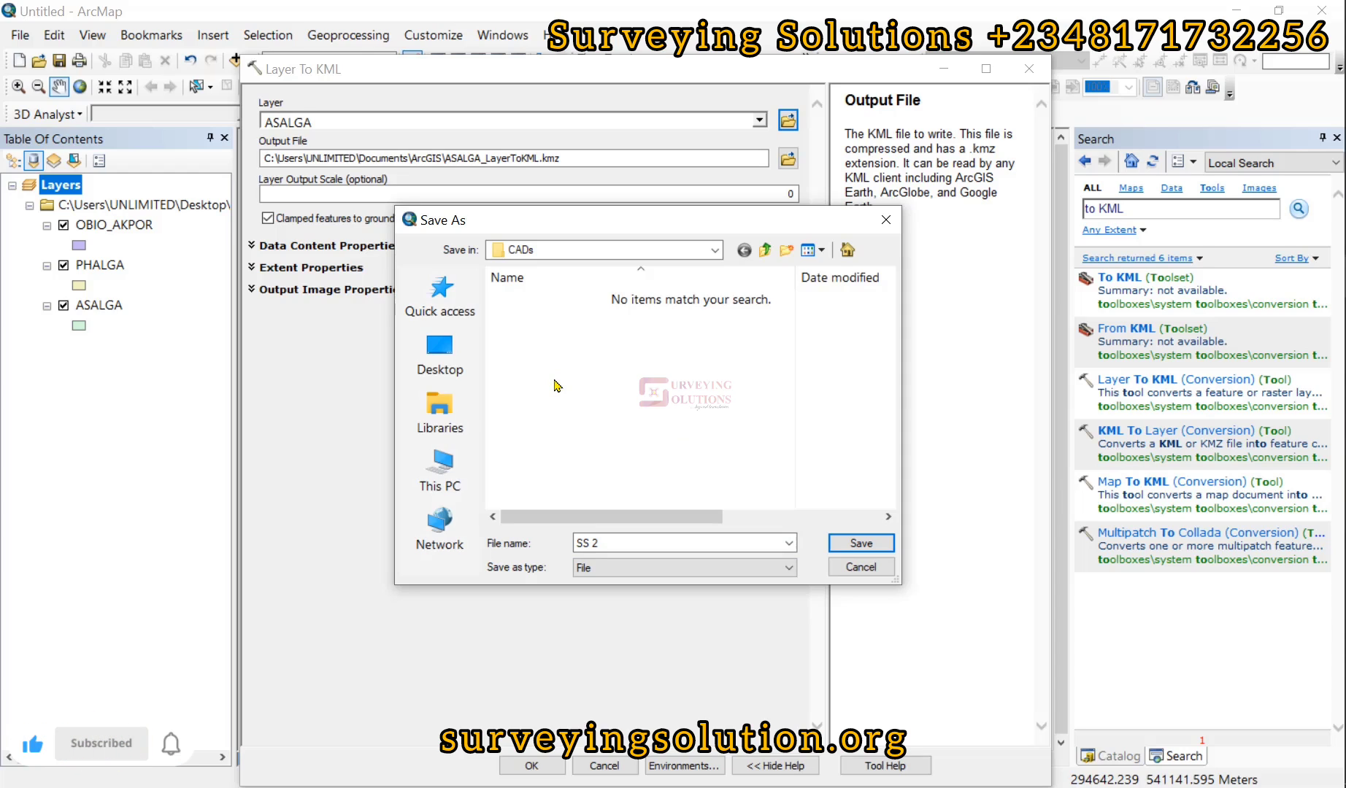
left_click(862, 544)
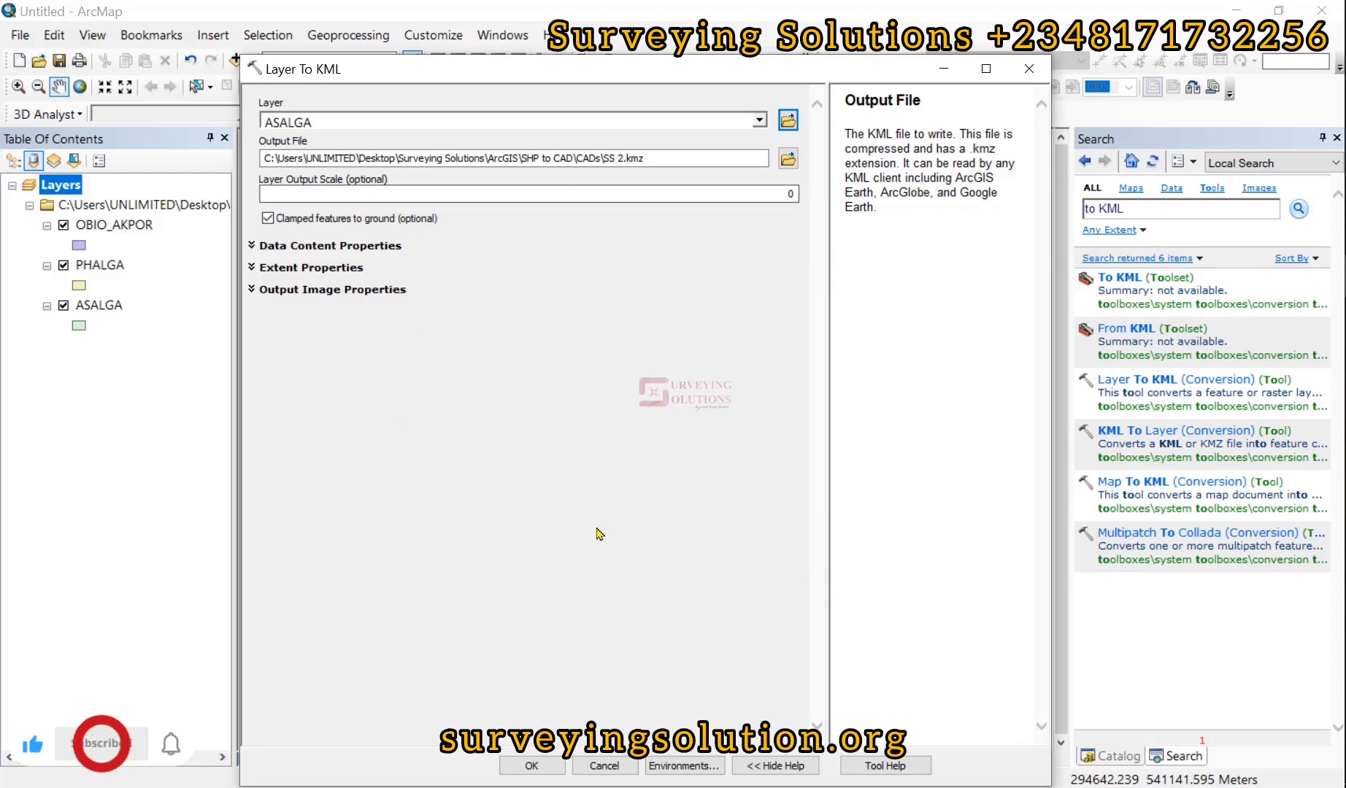
Step: Review the data content, extent and output image size options, then run Layer To KML
left_click(252, 246)
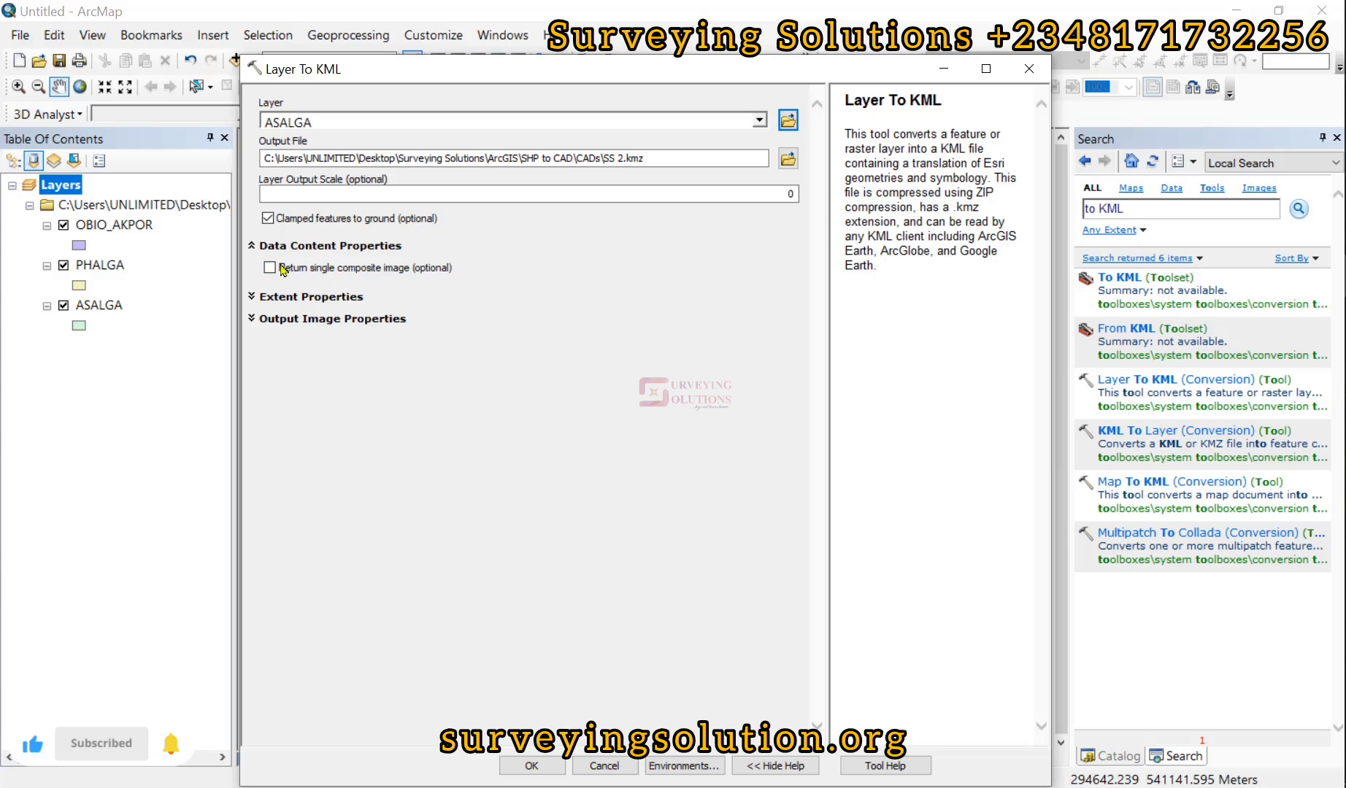
left_click(257, 297)
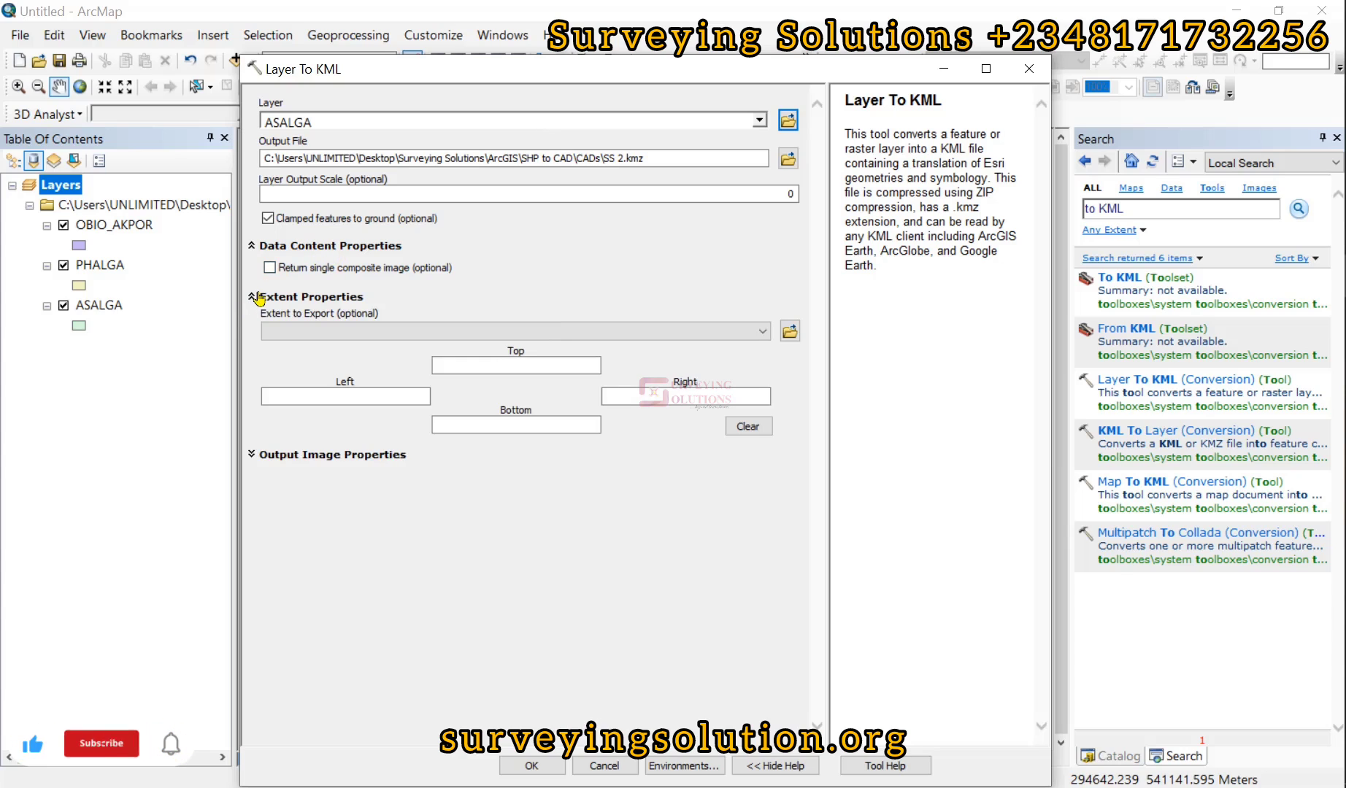
left_click(253, 454)
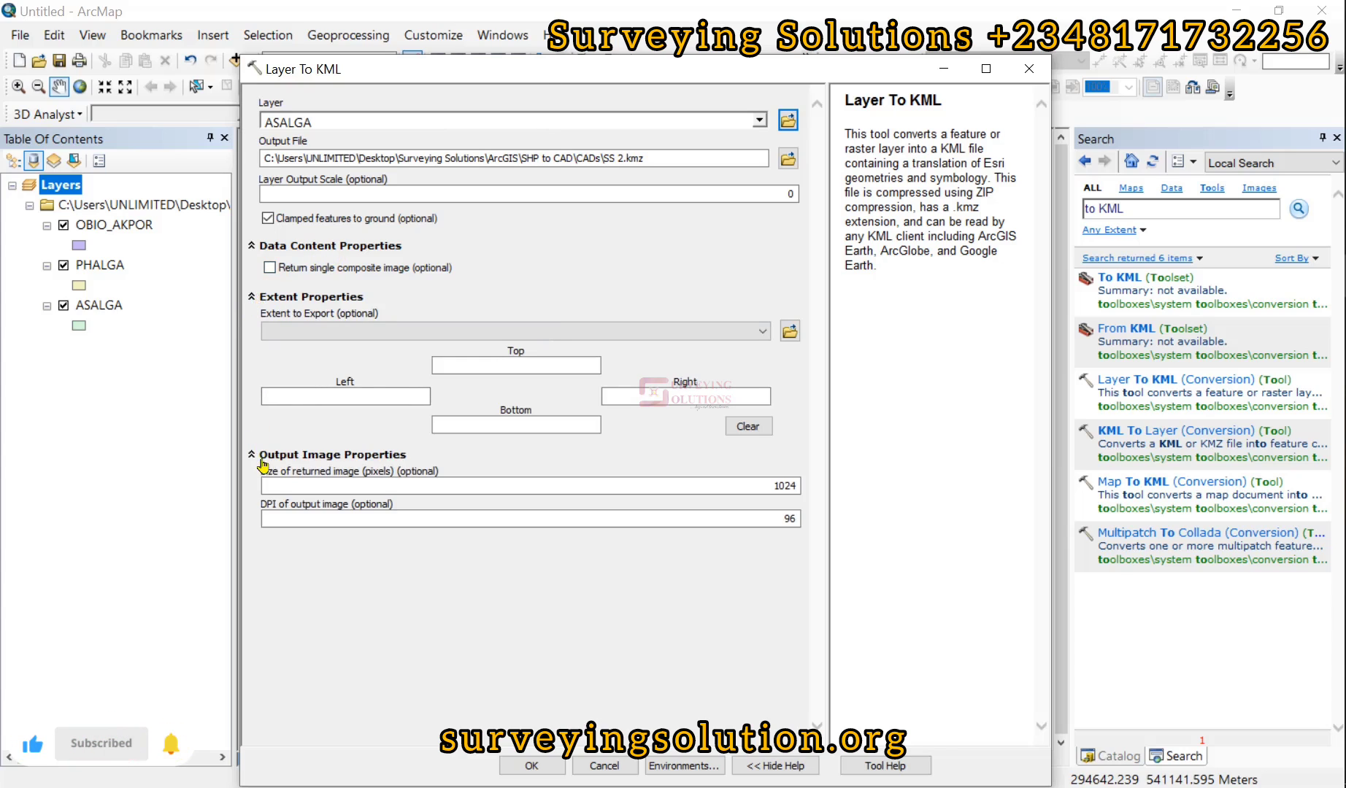
left_click_drag(553, 81, 553, 48)
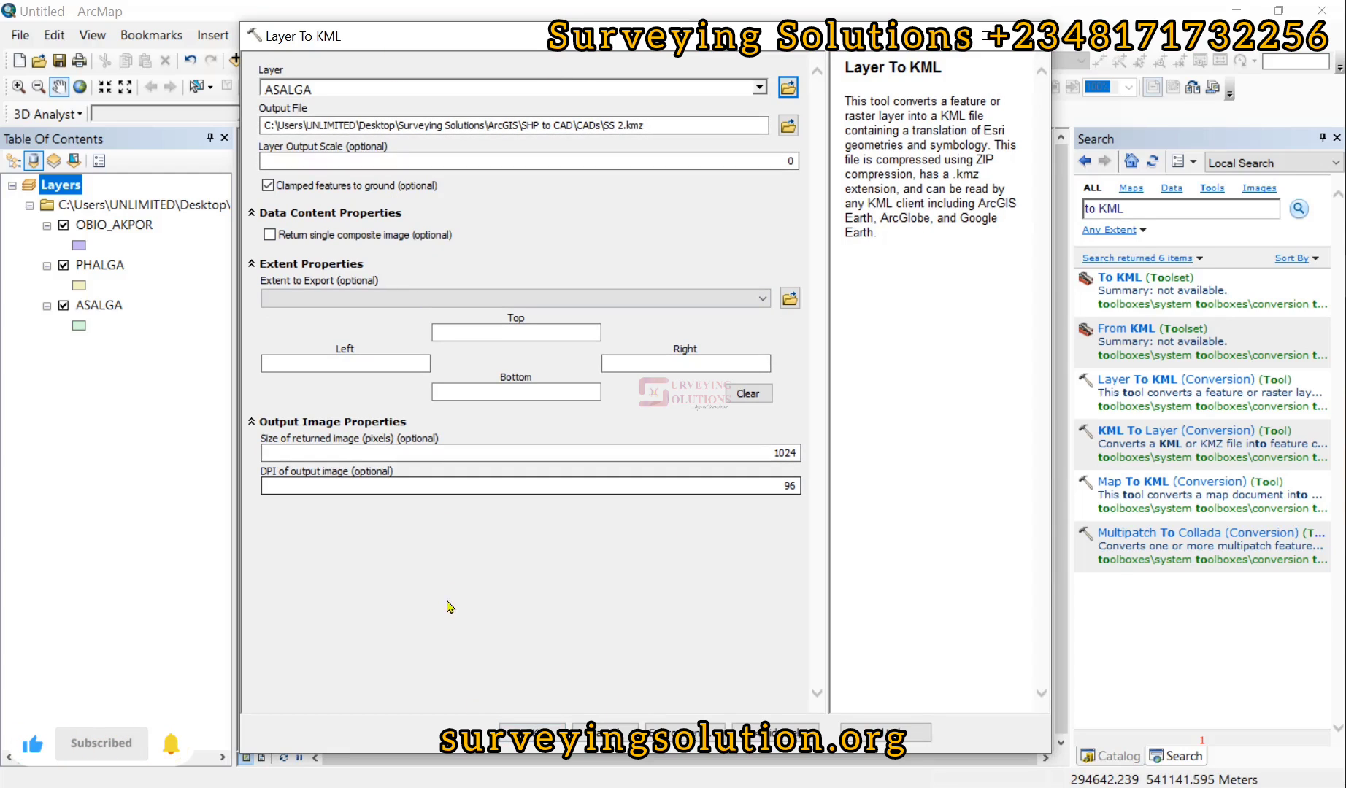
left_click(527, 733)
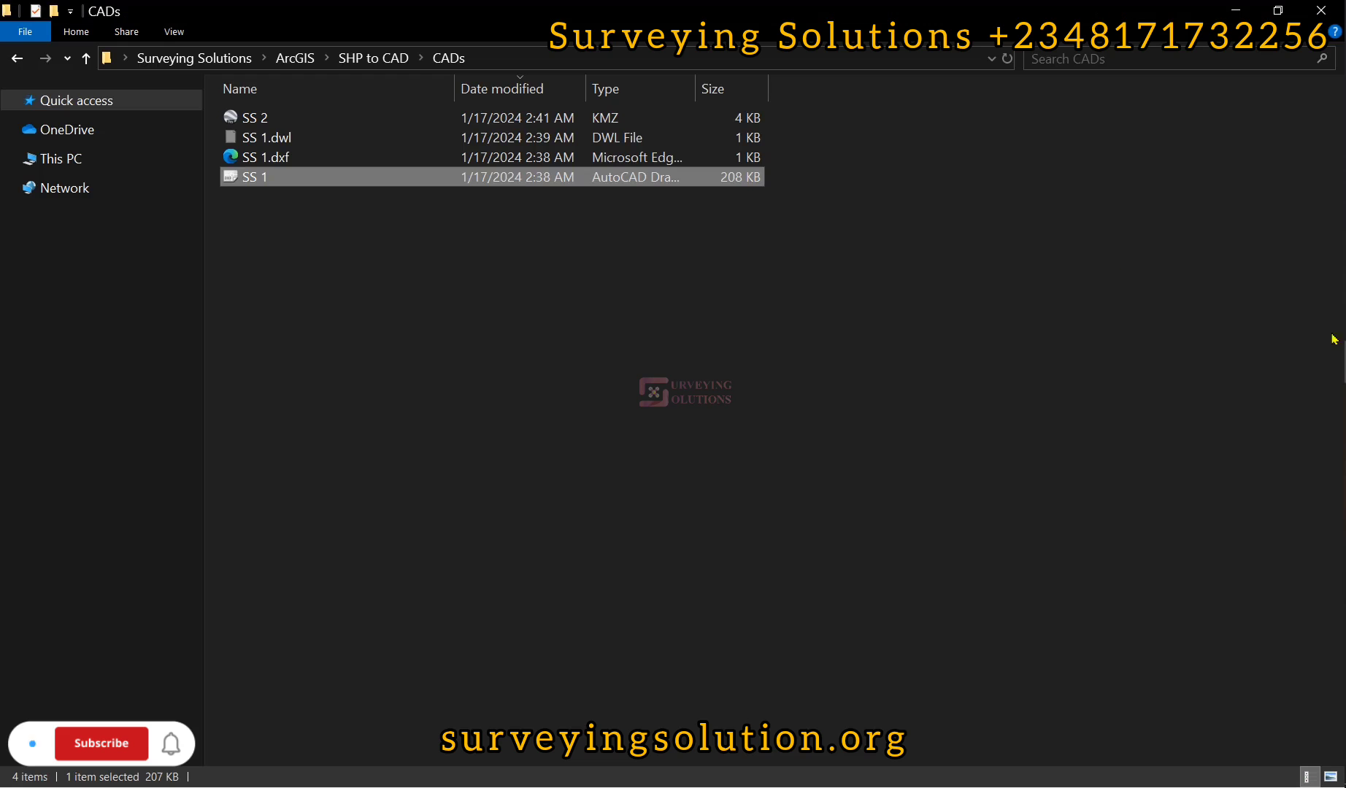
Step: Open SS 2.kmz in Google Earth Pro, dismissing the login server error
mouse_move(321, 123)
double_click(322, 123)
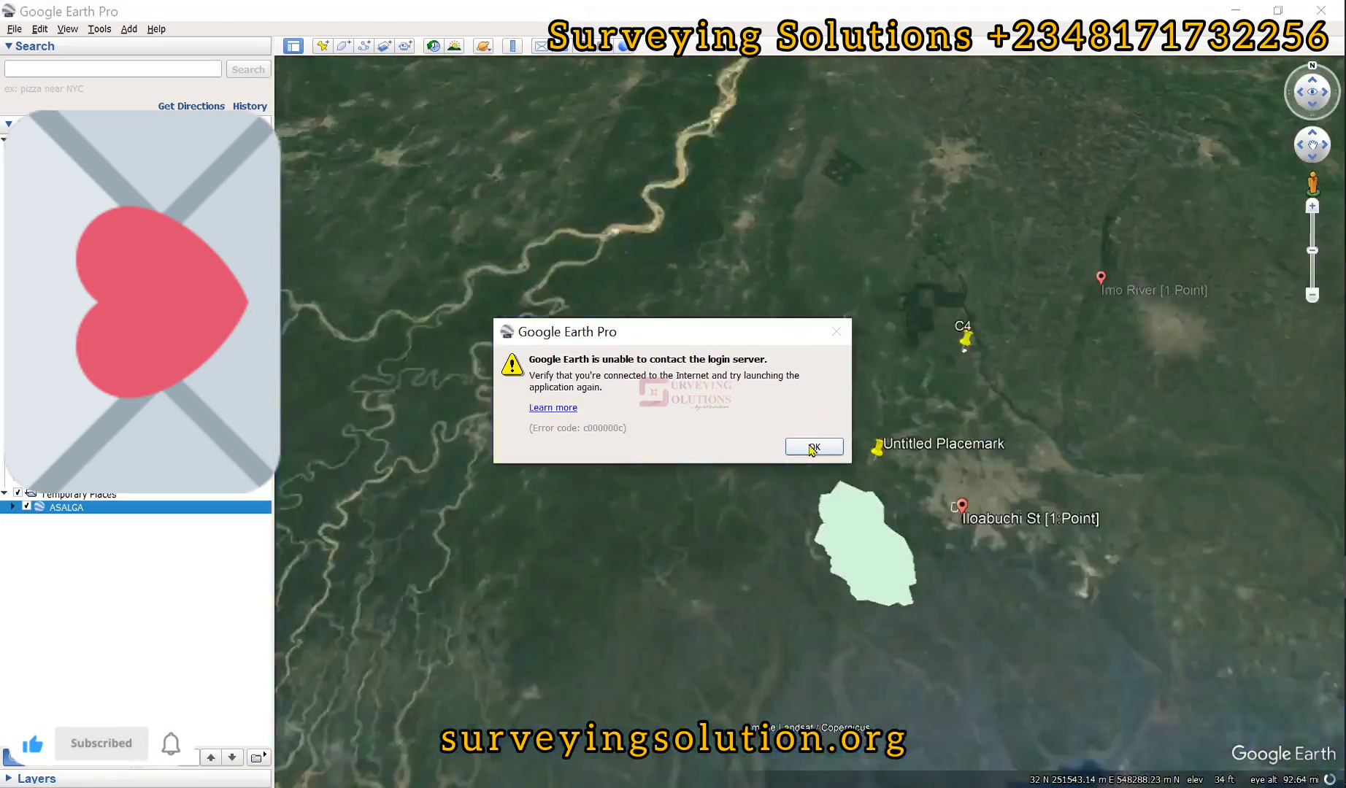
left_click(813, 446)
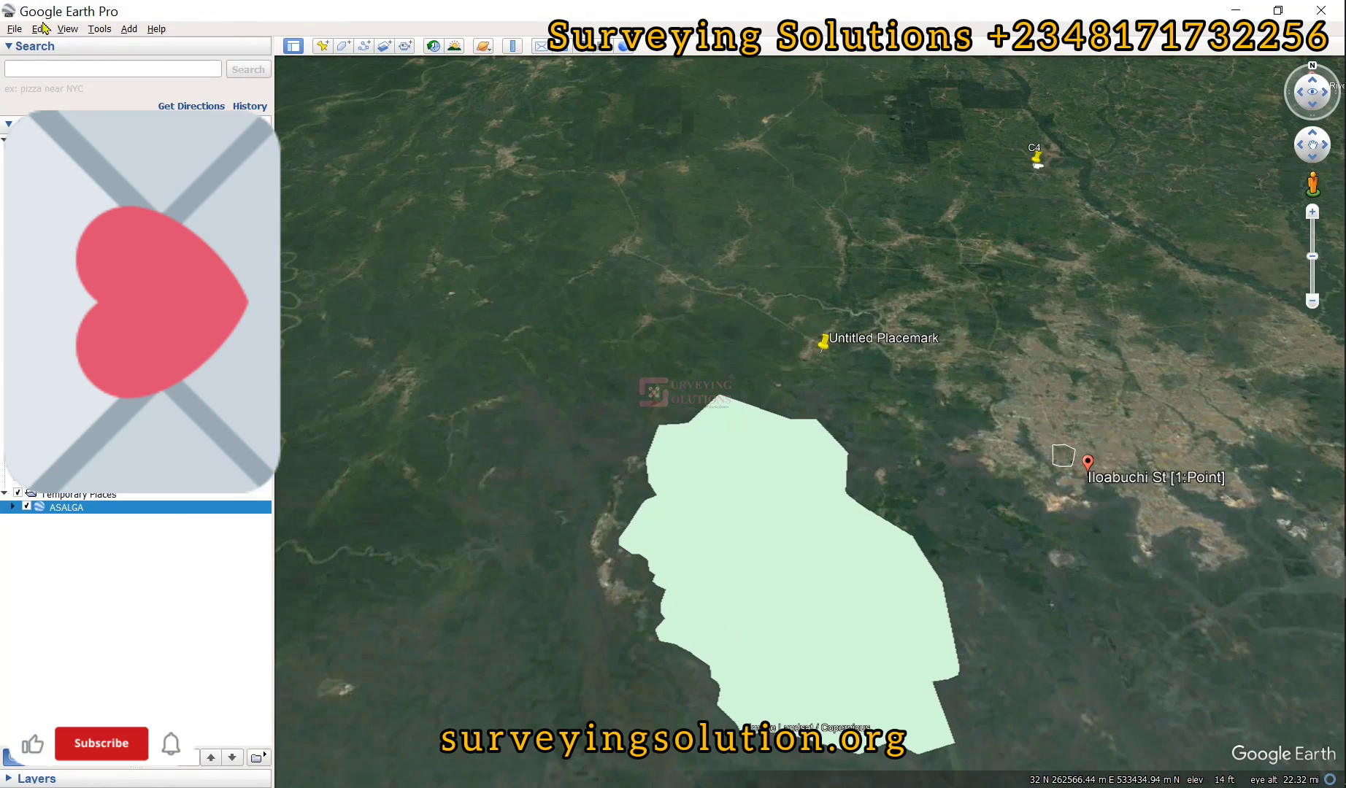
Step: Reset tilt and compass for a top-down view, then centre and zoom onto the polygon
left_click(67, 29)
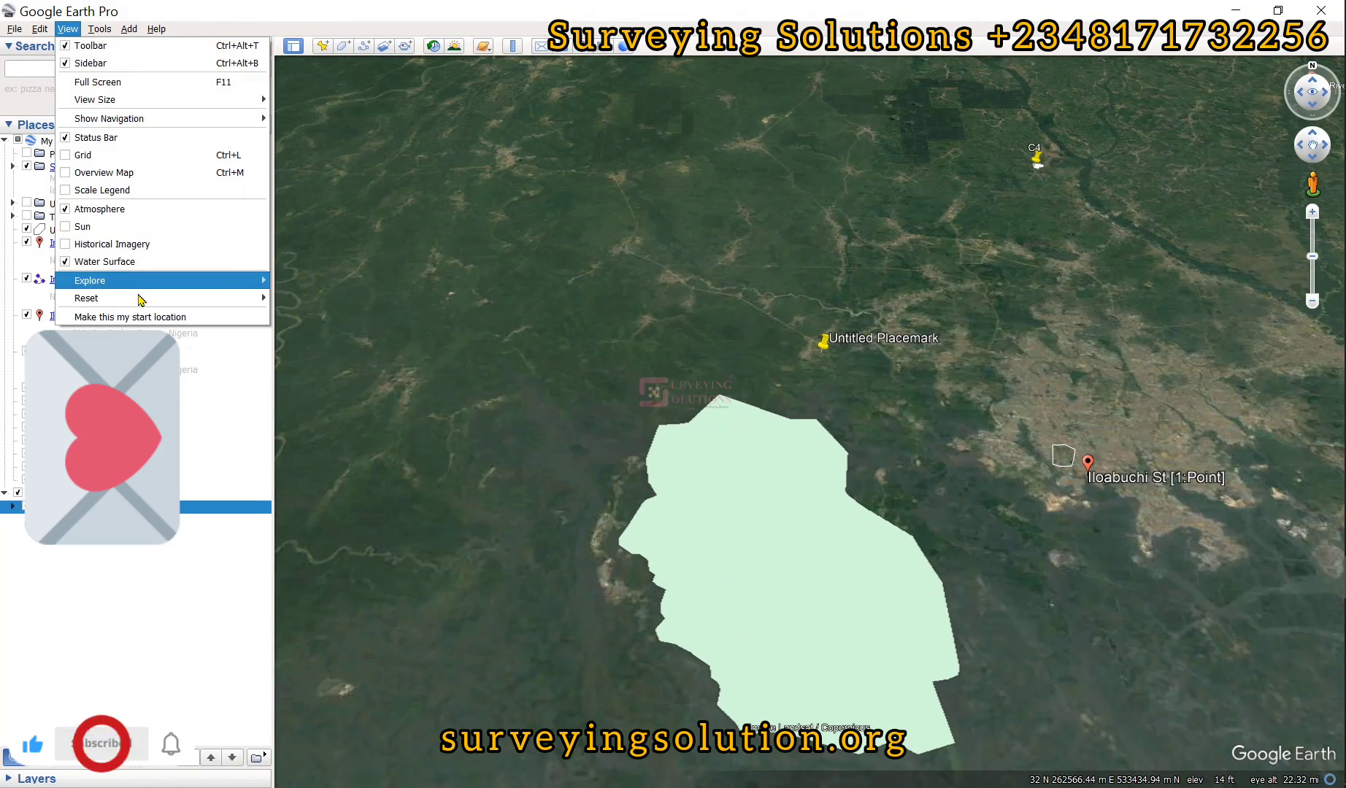
mouse_move(146, 298)
left_click(330, 333)
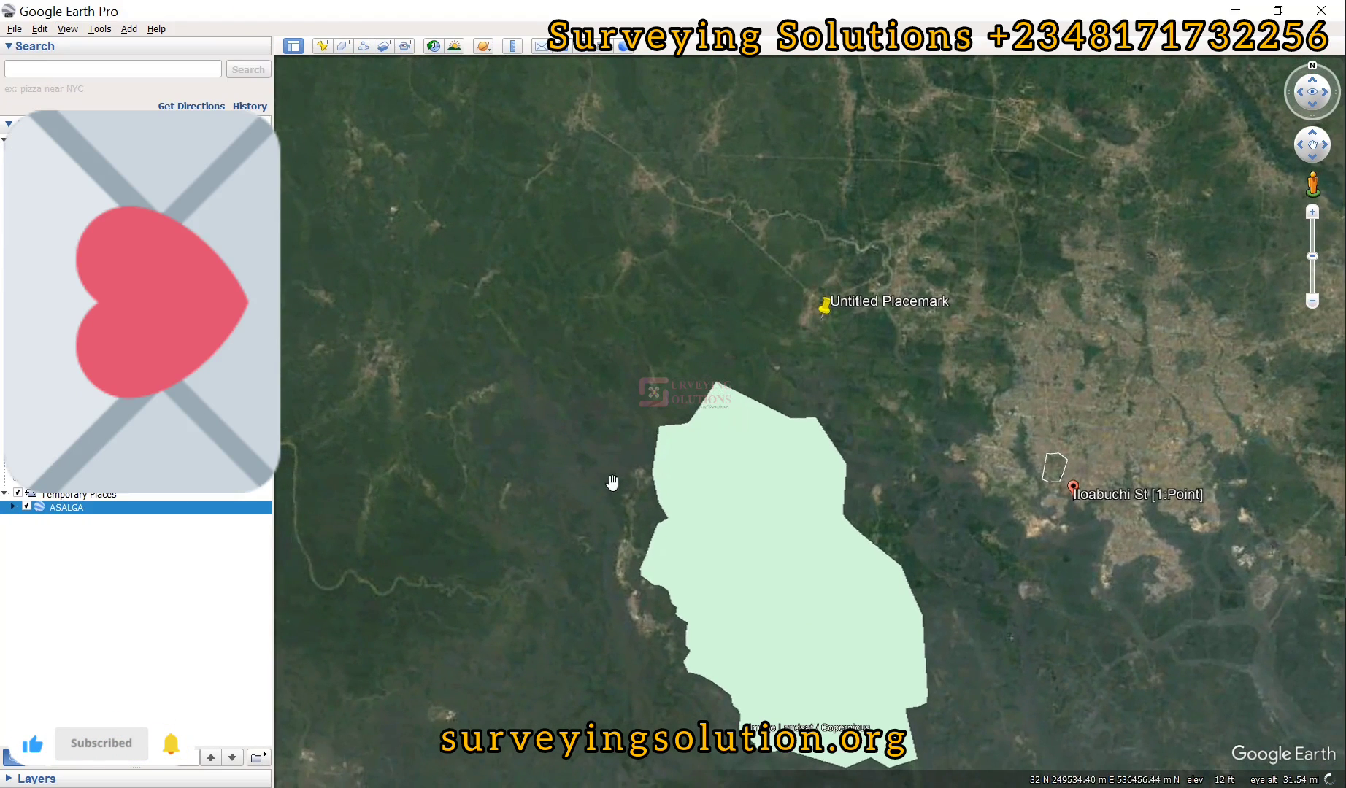
left_click_drag(689, 472, 667, 277)
scroll(743, 360, "up", 2)
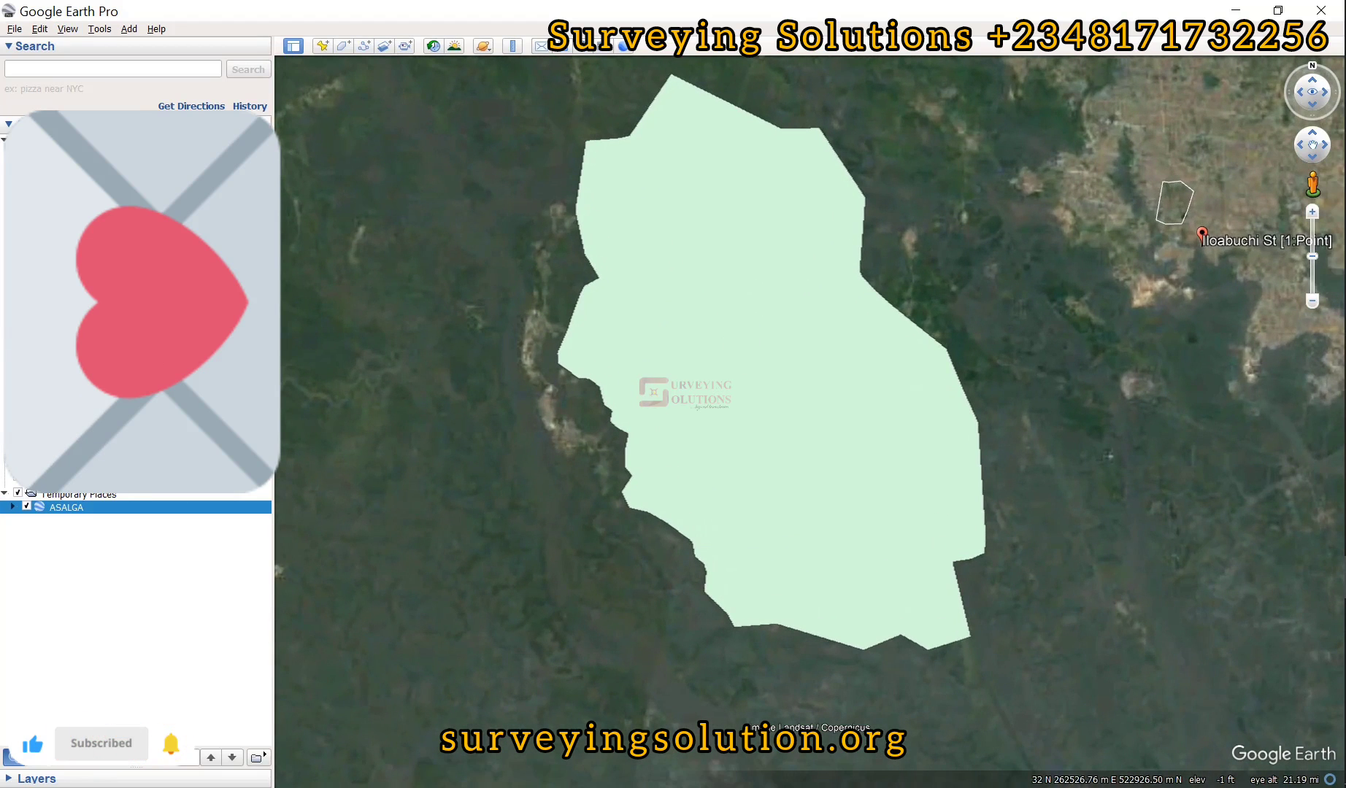
Step: Style ASALGA as an outlined area with a pink (#ff007f) line of width 2
right_click(71, 515)
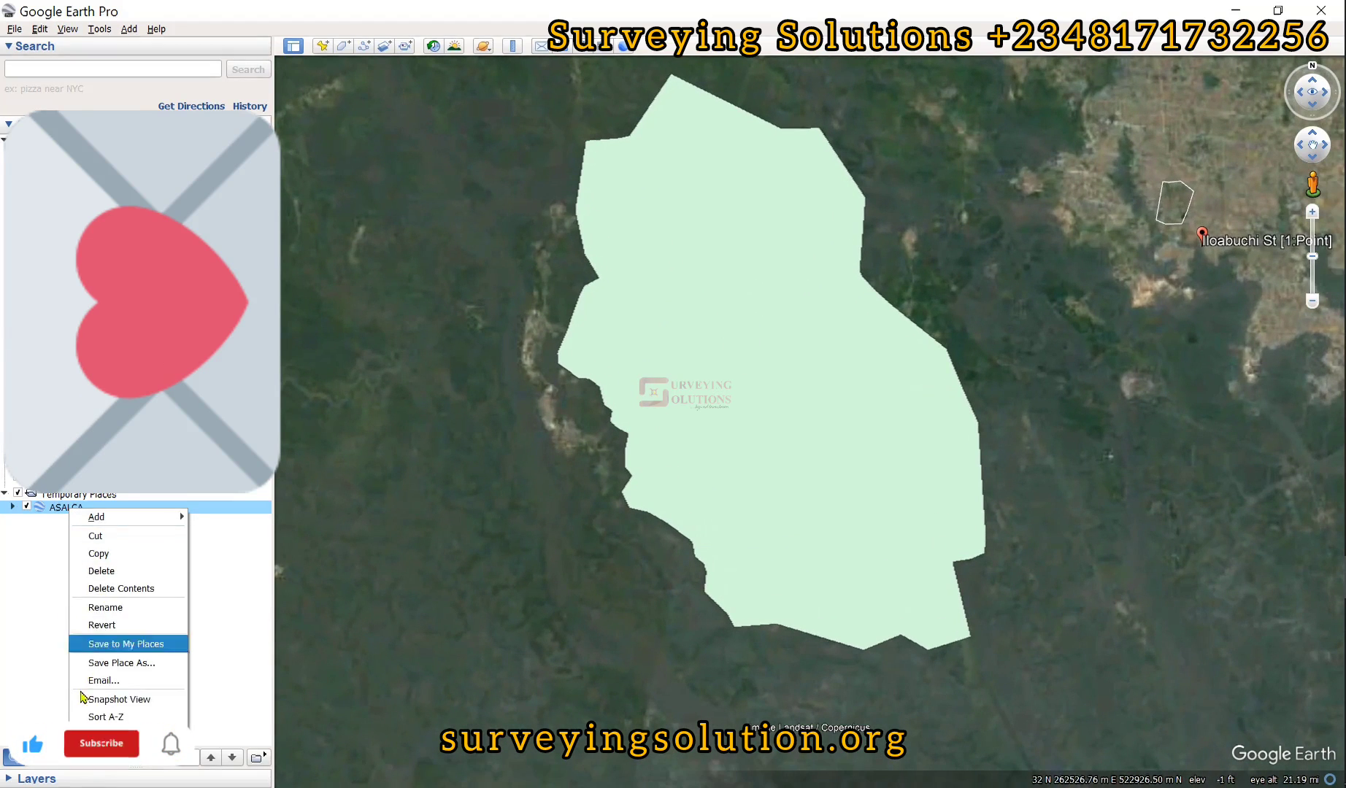
left_click(113, 718)
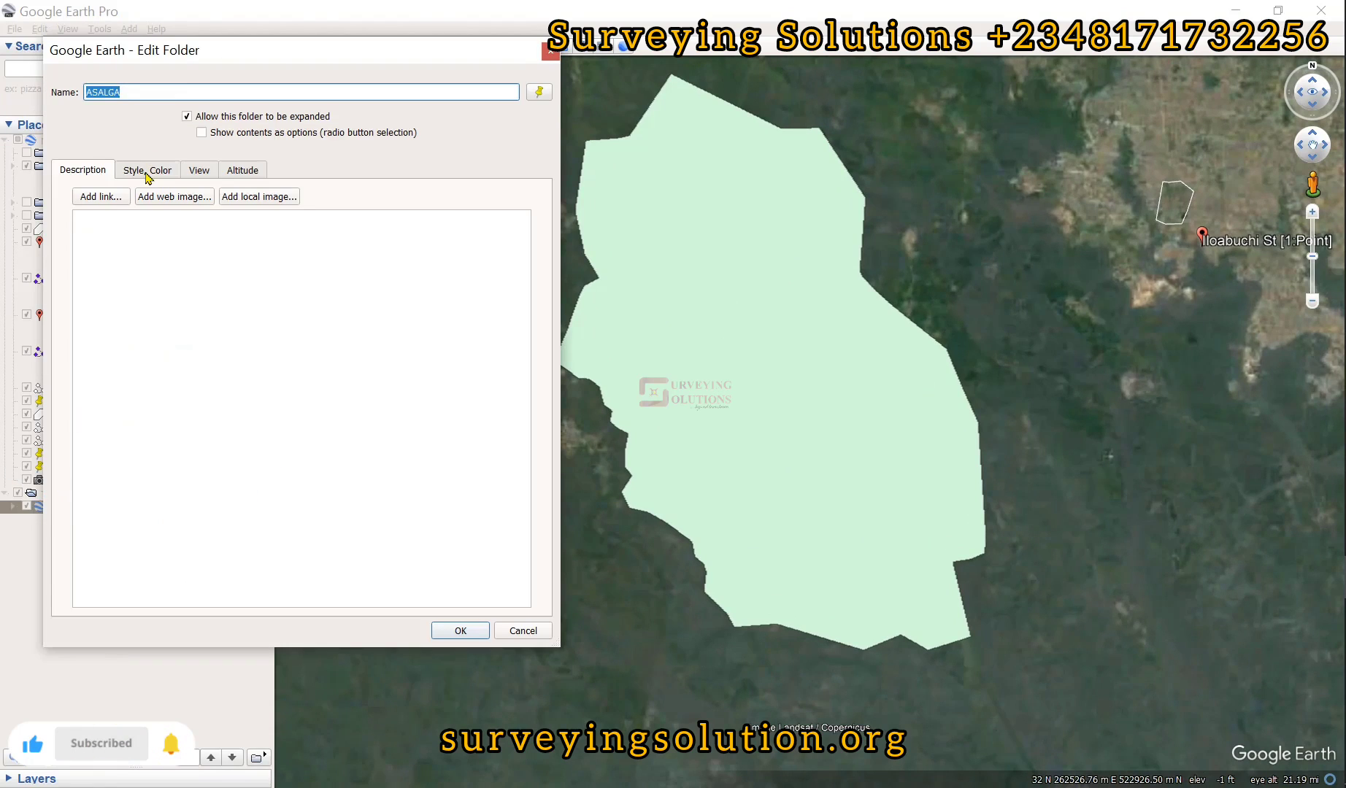
left_click(148, 171)
left_click(160, 279)
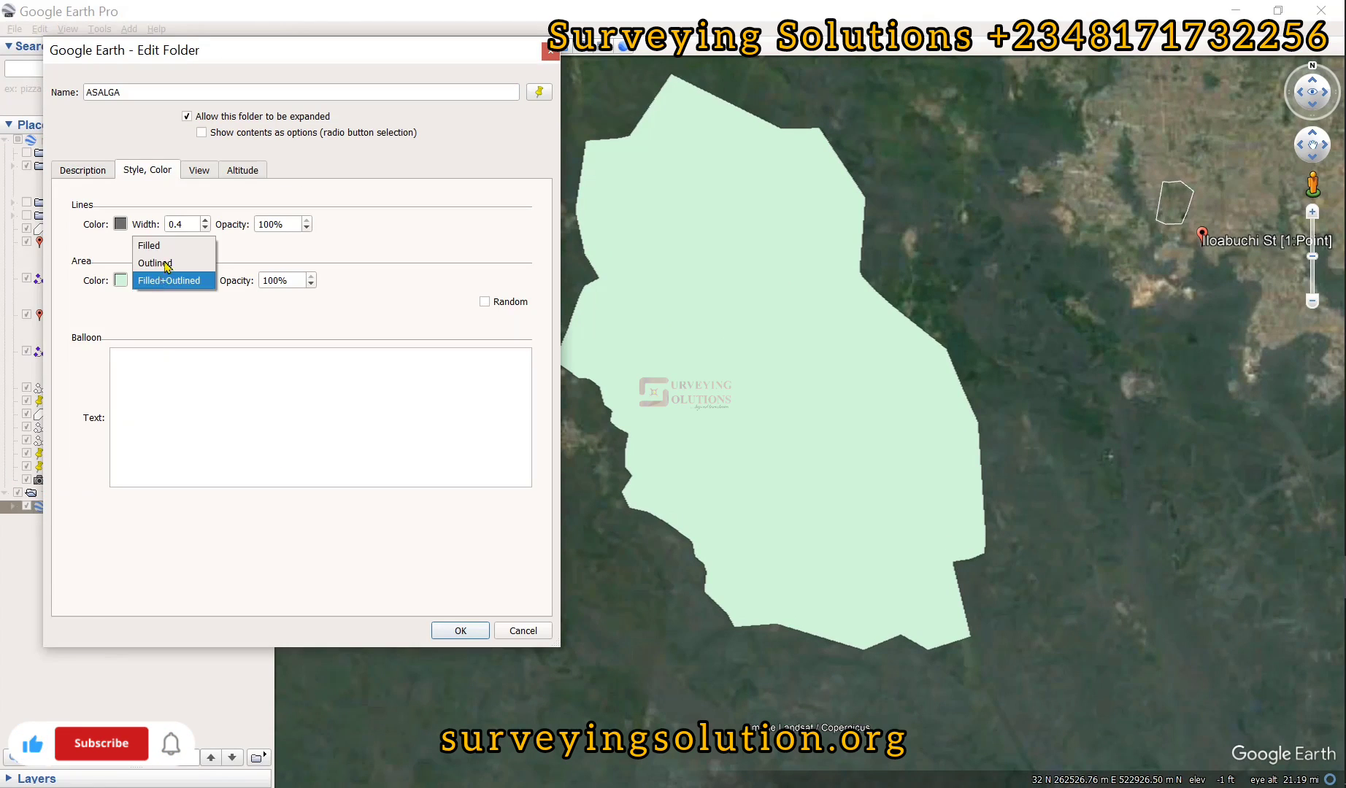
left_click(165, 262)
left_click(121, 223)
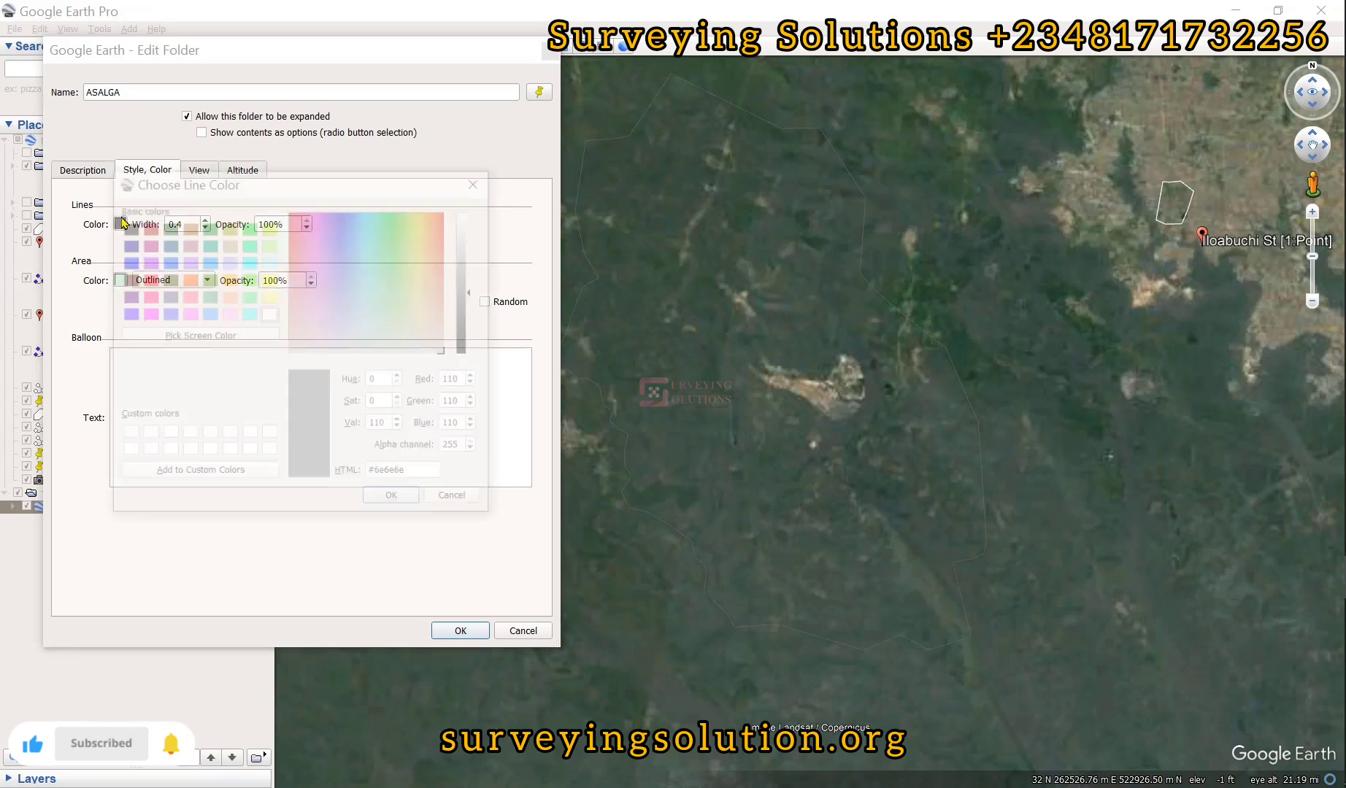
left_click(145, 296)
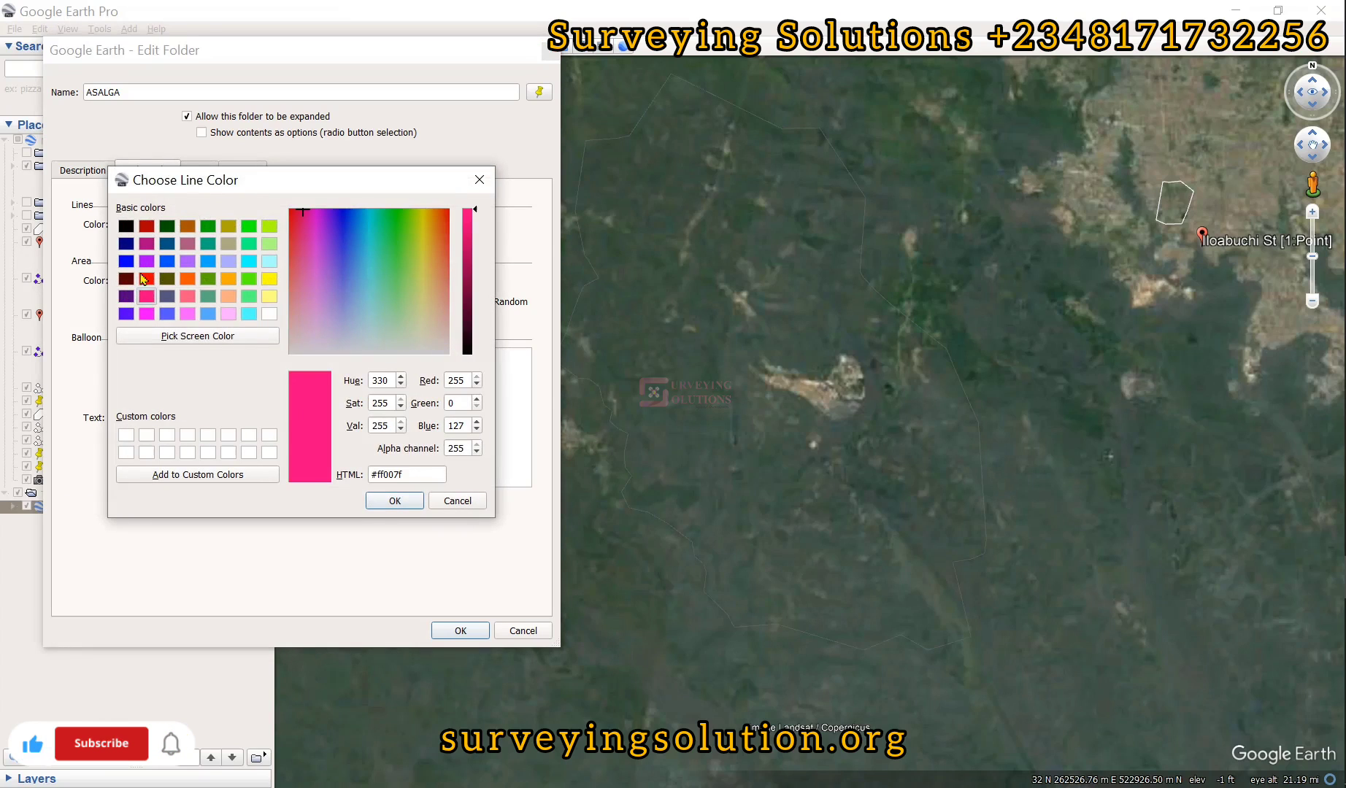
left_click(395, 500)
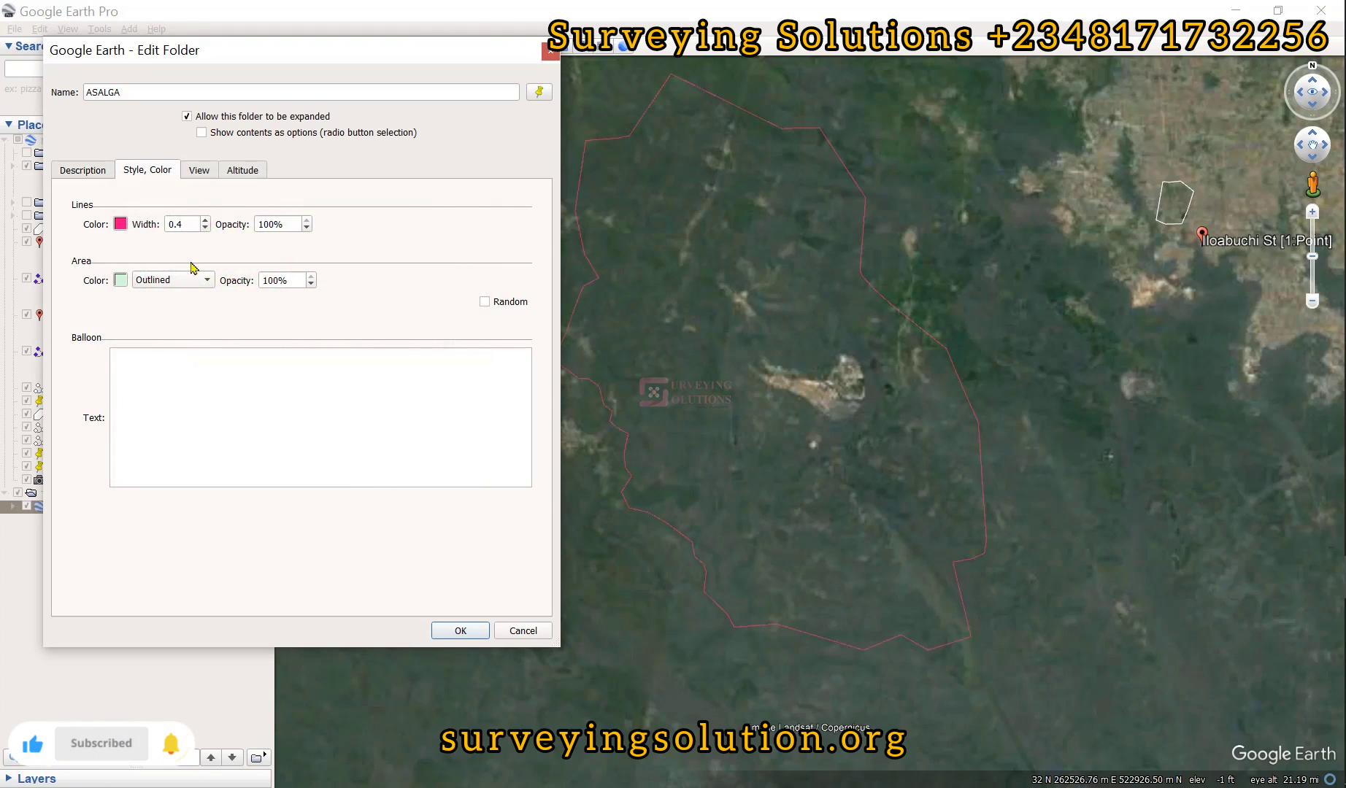
left_click(183, 227)
type("2")
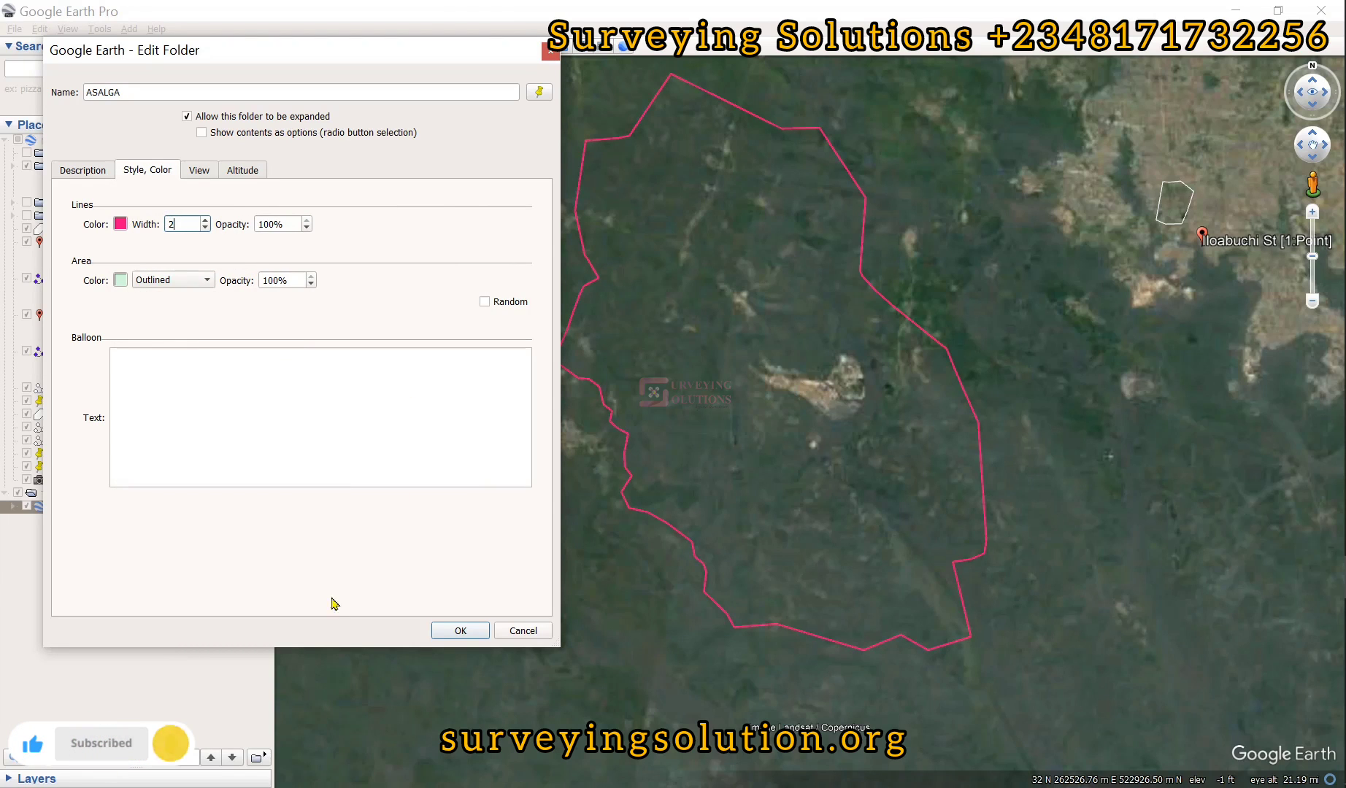
left_click(449, 632)
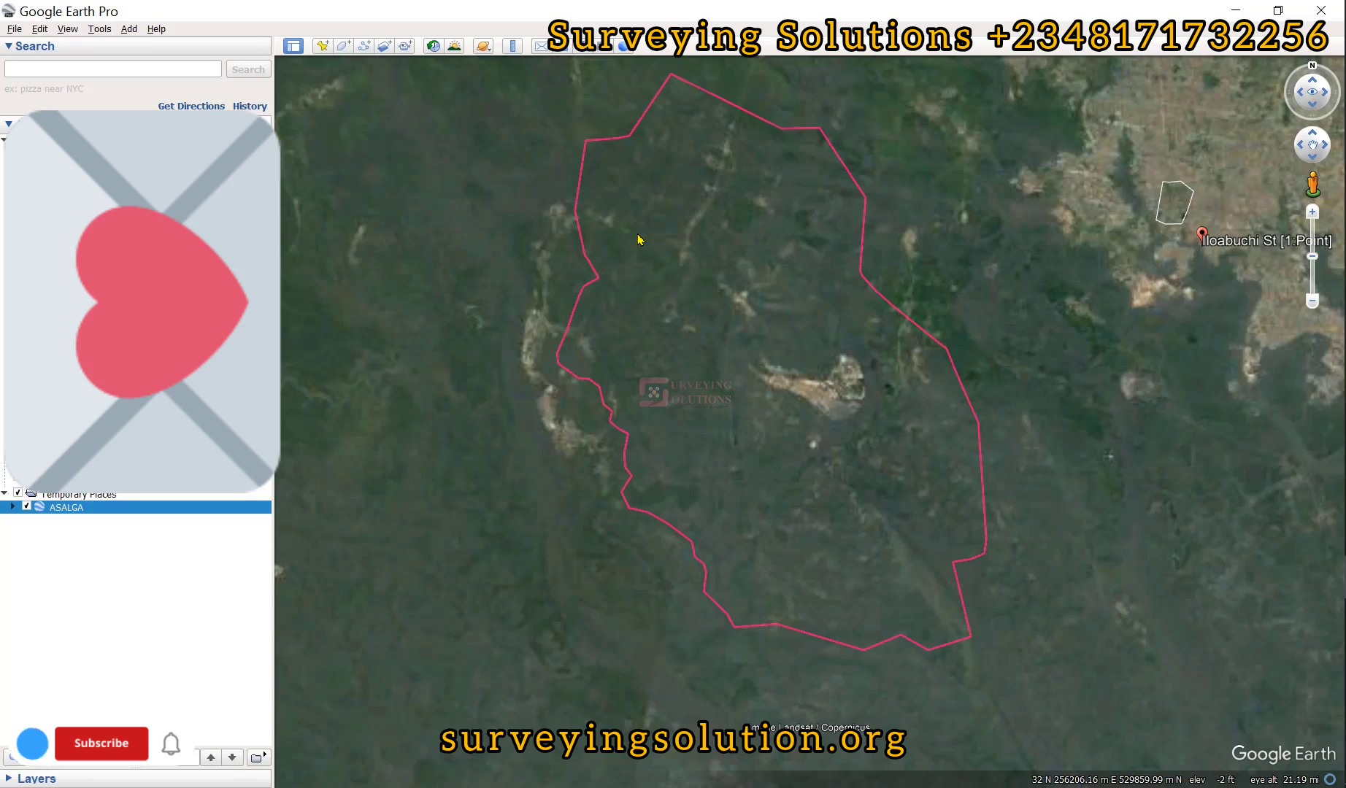